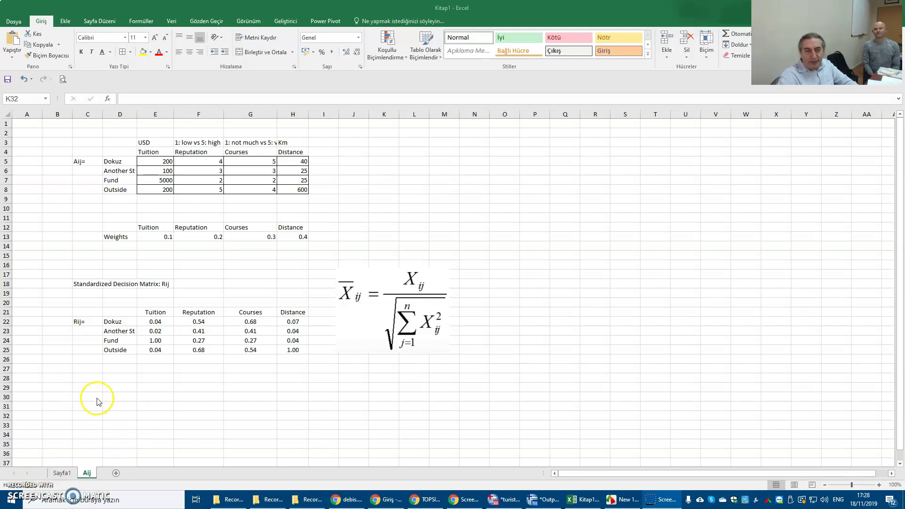
- Paste the V_ij = X̄_ij × W_j formula image below the normalization formula near K31
{"action": "left_click", "coordinate": [108, 398]}
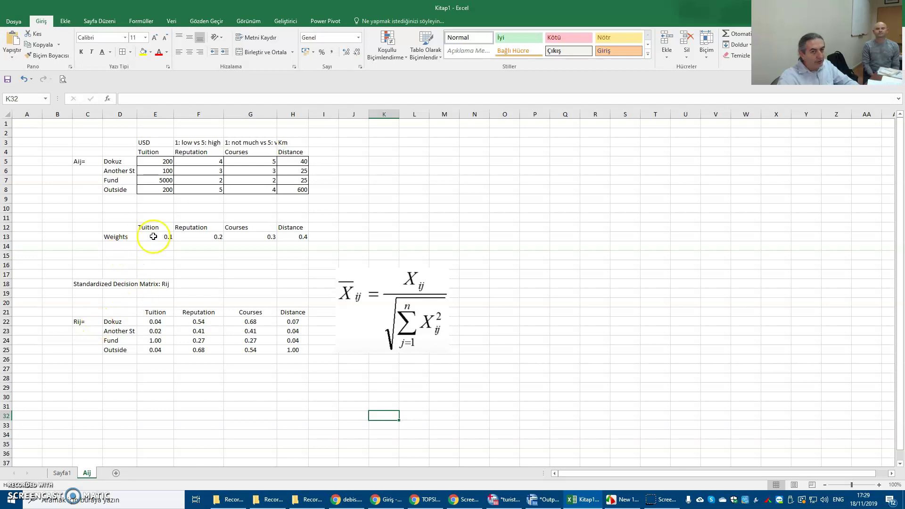
{"action": "left_click_drag", "start_coordinate": [159, 236], "coordinate": [289, 236]}
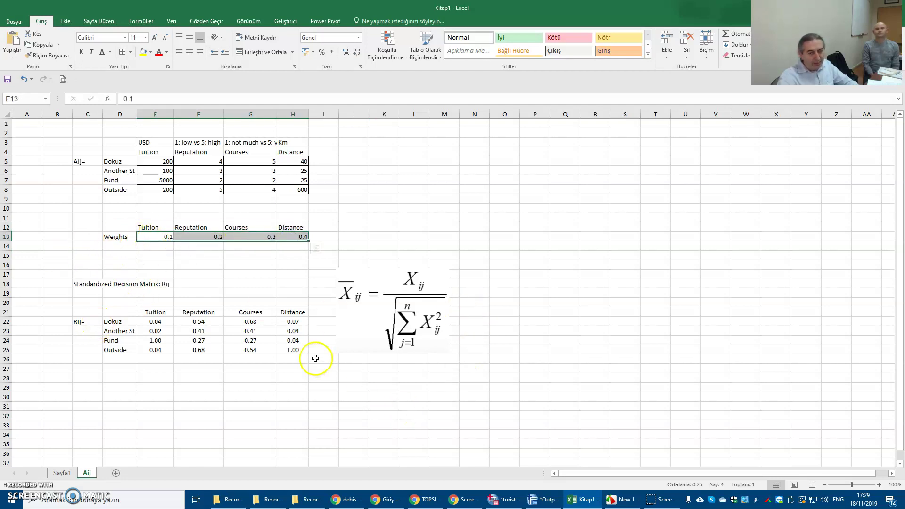
{"action": "scroll", "coordinate": [390, 374], "scroll_direction": "down", "scroll_amount": 1}
{"action": "left_click", "coordinate": [397, 378]}
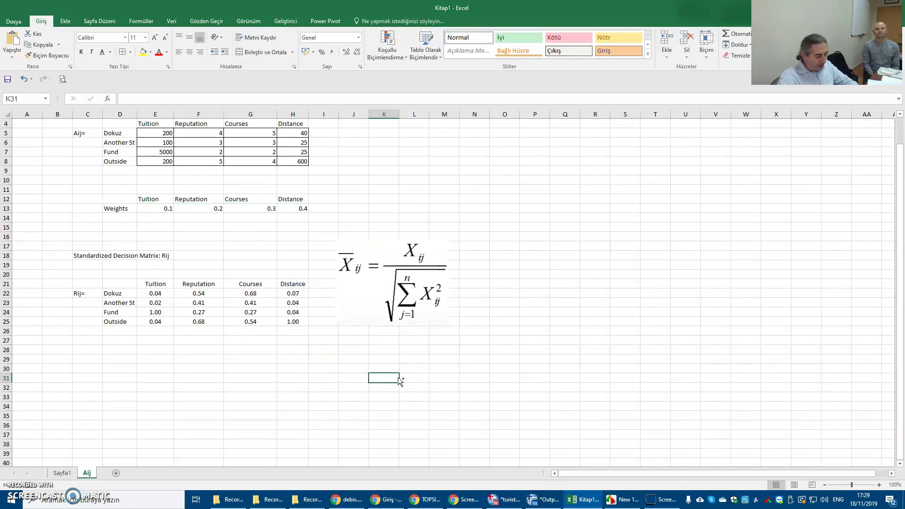
{"action": "key", "text": "ctrl+v"}
{"action": "left_click", "coordinate": [400, 385]}
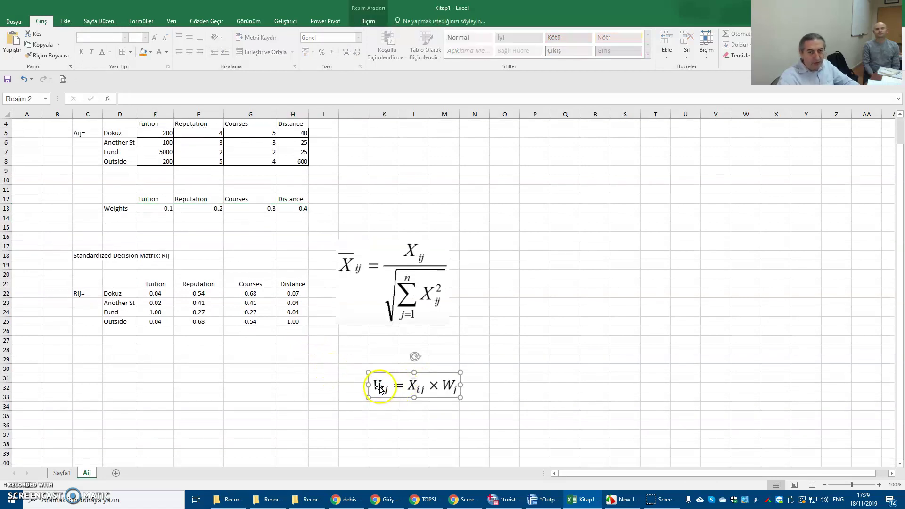
- Label C32 with Vij= and copy the four university names into D32:D35
{"action": "left_click", "coordinate": [84, 390]}
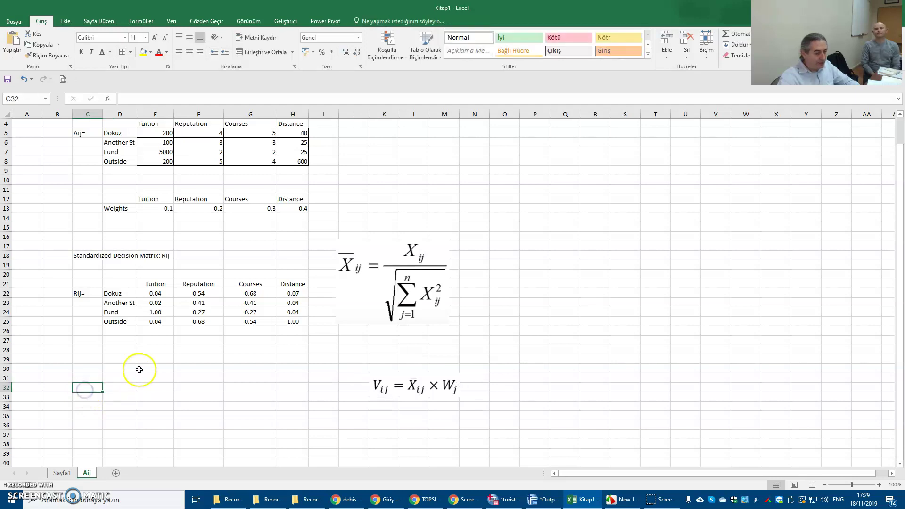
{"action": "type", "text": "Vij"}
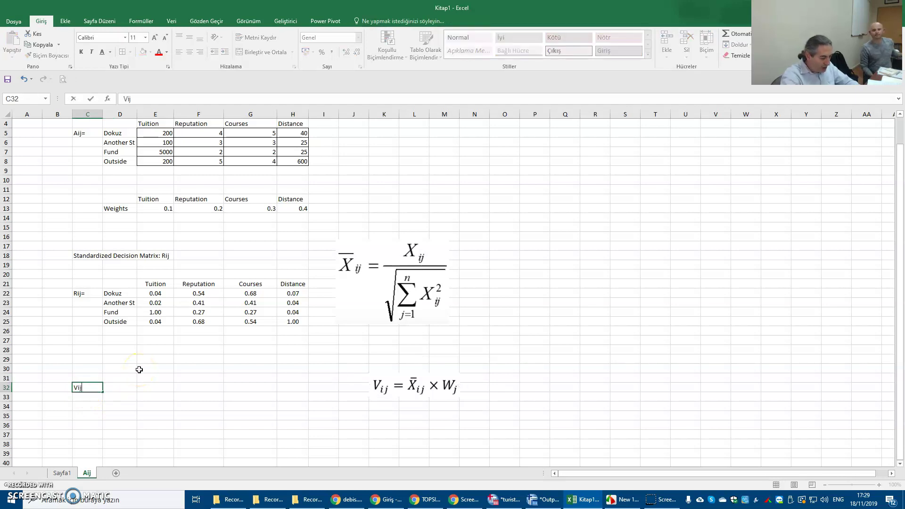
{"action": "type", "text": "="}
{"action": "key", "text": "Tab"}
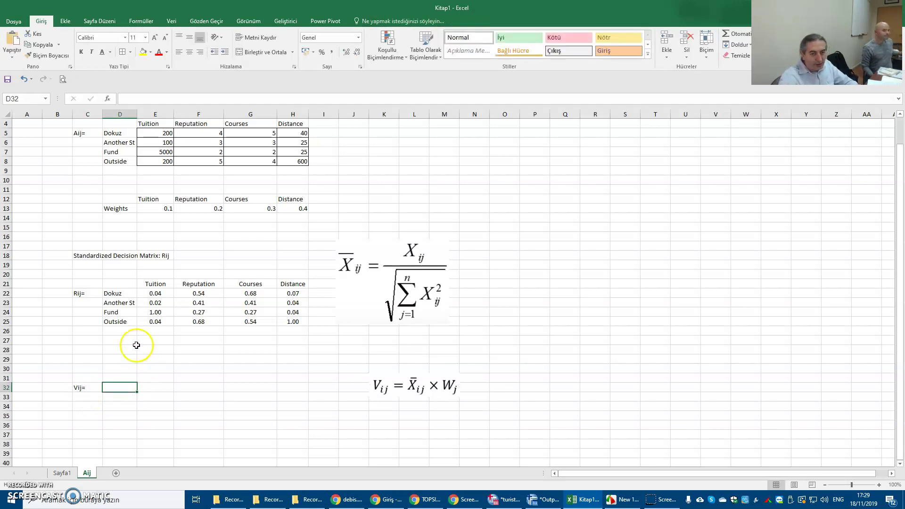
{"action": "left_click_drag", "start_coordinate": [113, 292], "coordinate": [123, 324]}
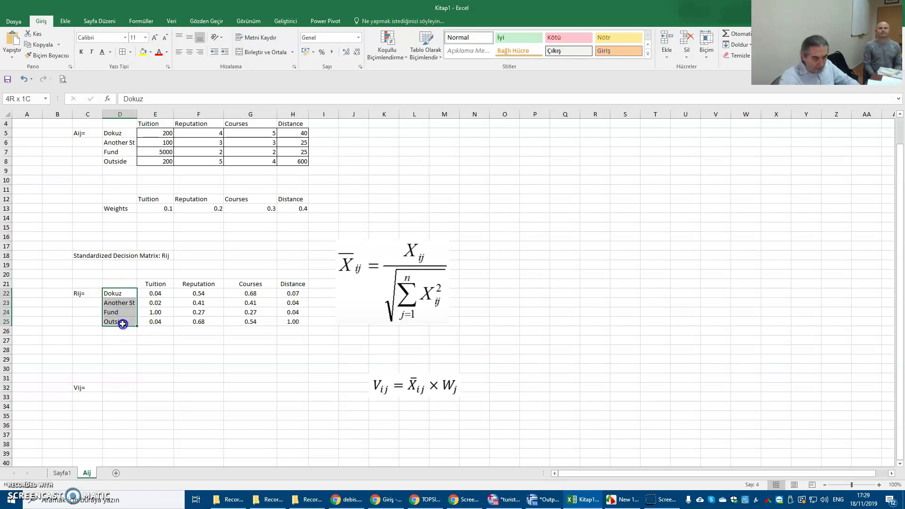
{"action": "key", "text": "ctrl+c"}
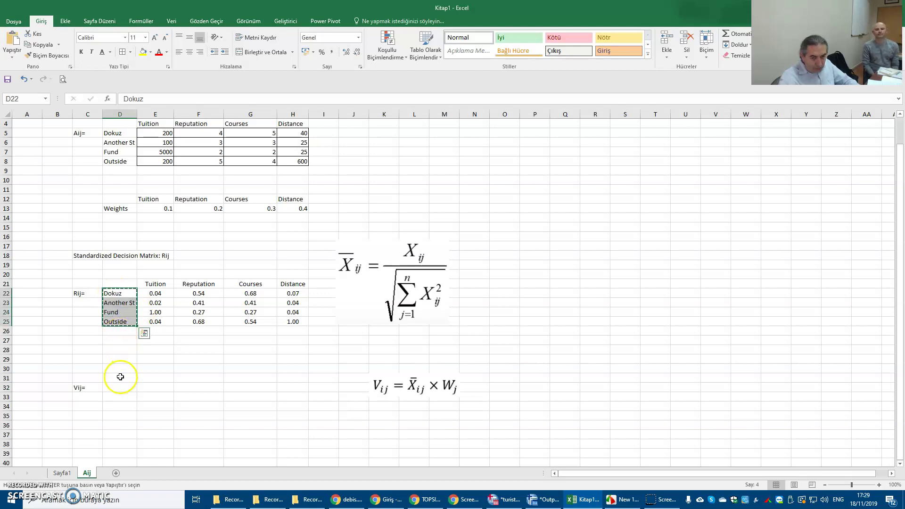
{"action": "left_click", "coordinate": [119, 379]}
{"action": "left_click", "coordinate": [118, 386]}
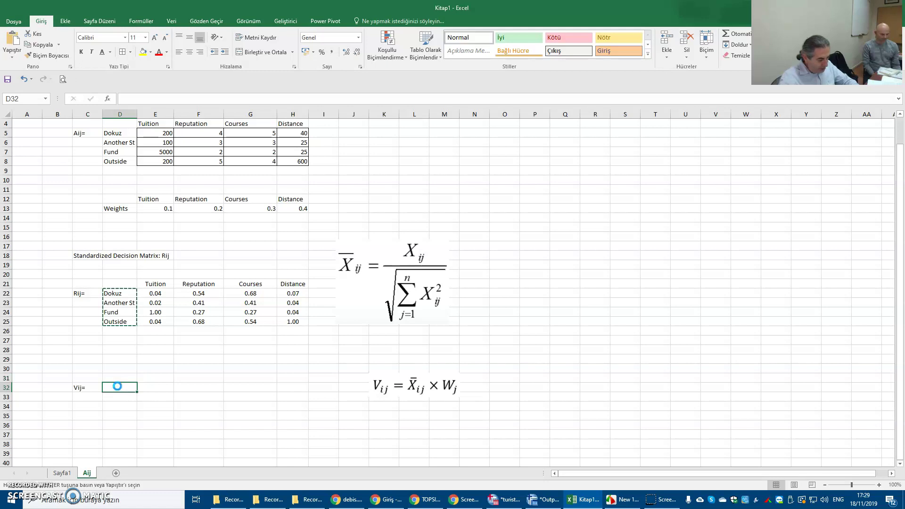
{"action": "key", "text": "ctrl+v"}
- Copy the Tuition, Reputation, Courses, Distance headers into E31:H31
{"action": "left_click_drag", "start_coordinate": [154, 284], "coordinate": [292, 283]}
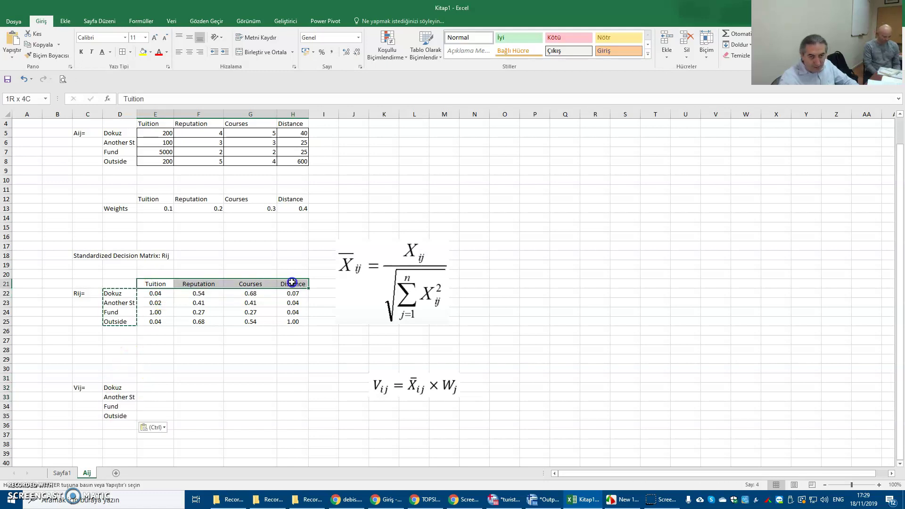
{"action": "key", "text": "ctrl+c"}
{"action": "left_click", "coordinate": [154, 375]}
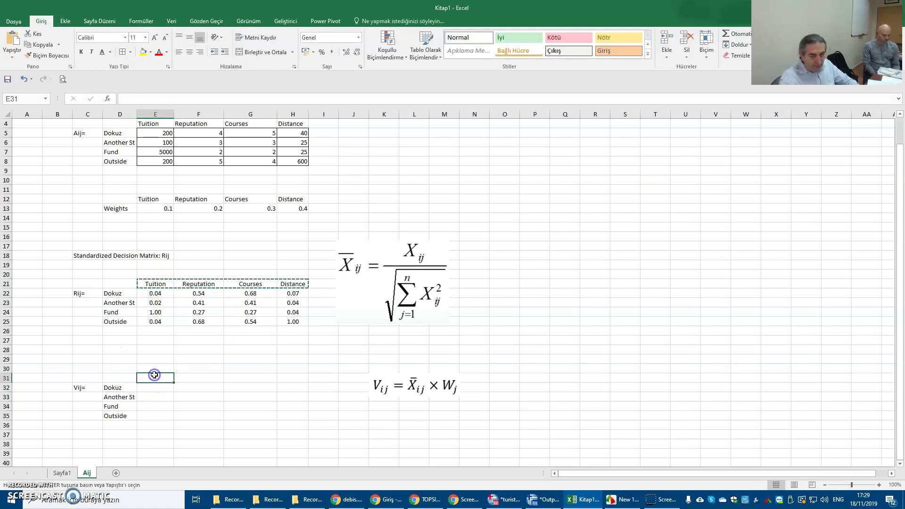
{"action": "key", "text": "ctrl+v"}
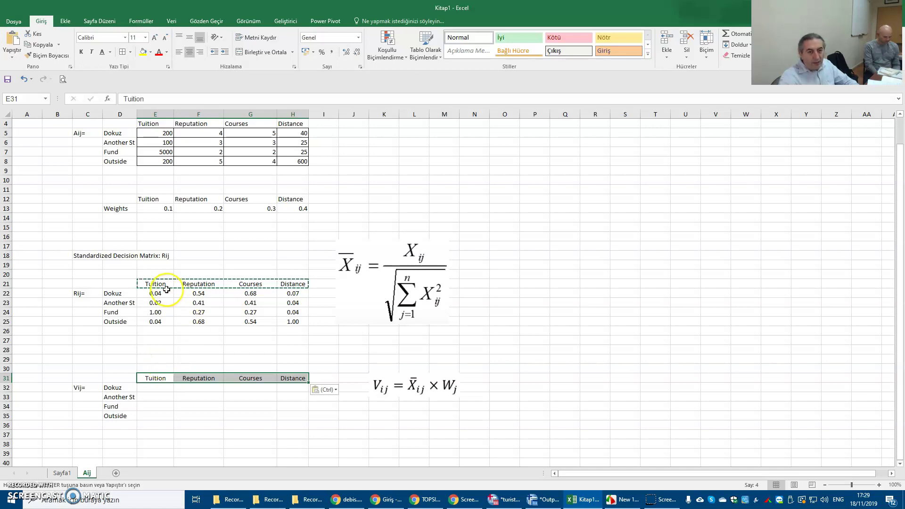
{"action": "key", "text": "Escape"}
{"action": "left_click", "coordinate": [161, 390]}
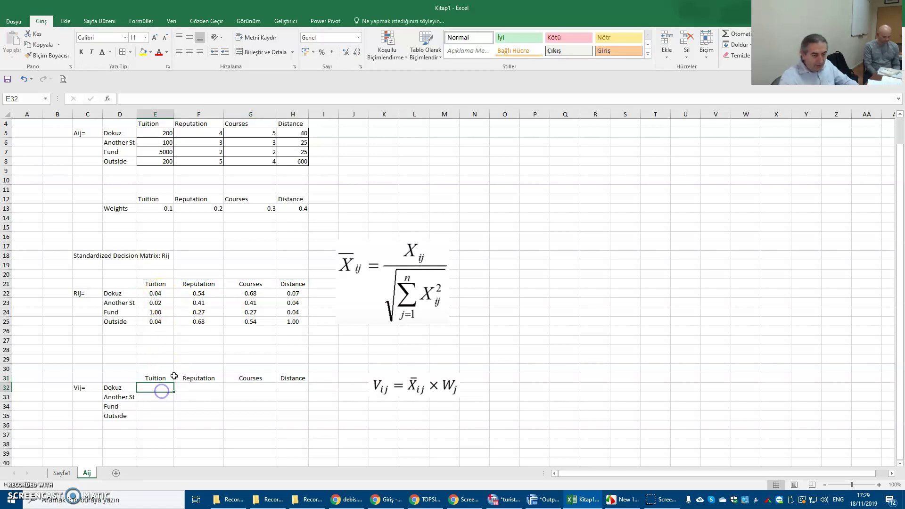
{"action": "type", "text": "="}
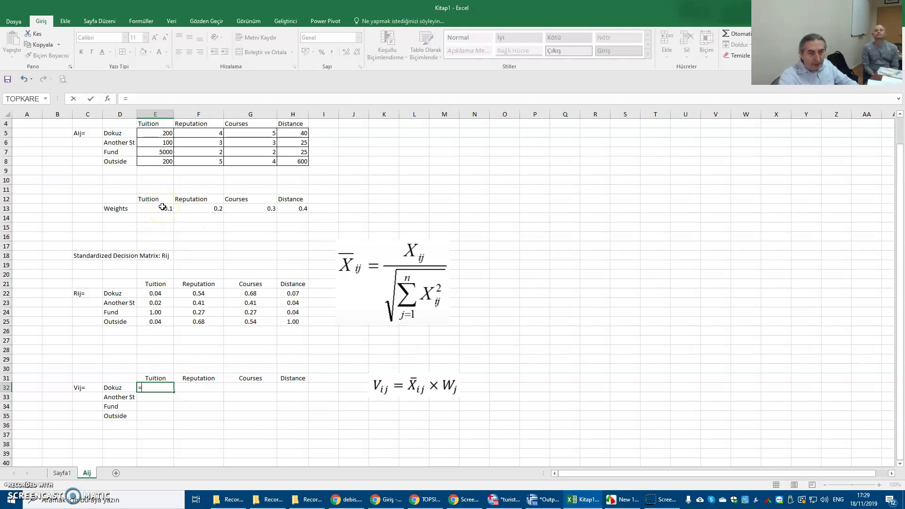
- Enter =E$13*E22 in E32, locking the Tuition weight's row, giving 0.00399282 for Dokuz
{"action": "left_click", "coordinate": [162, 206]}
{"action": "type", "text": "*"}
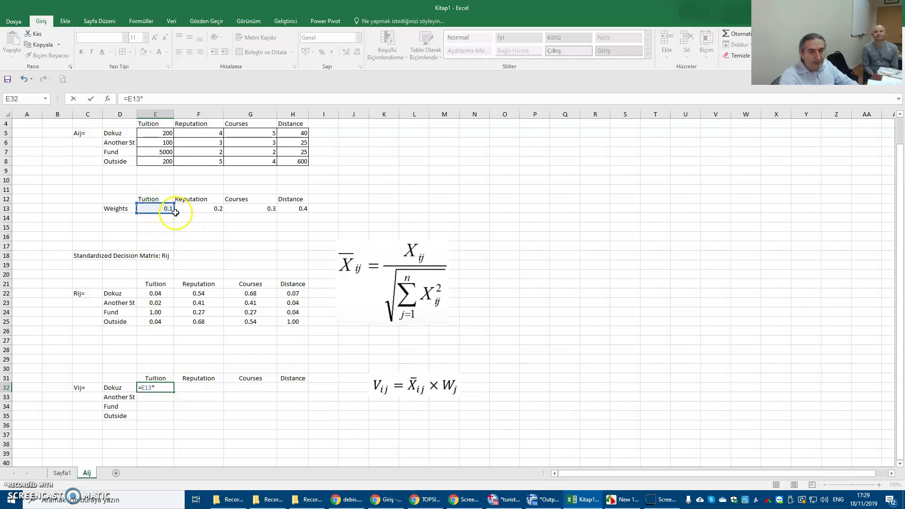
{"action": "left_click", "coordinate": [160, 294]}
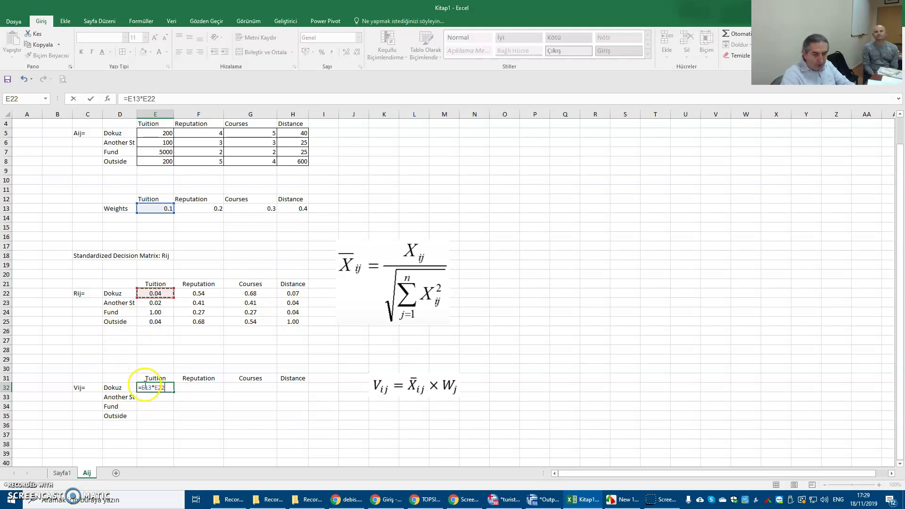
{"action": "left_click", "coordinate": [145, 387]}
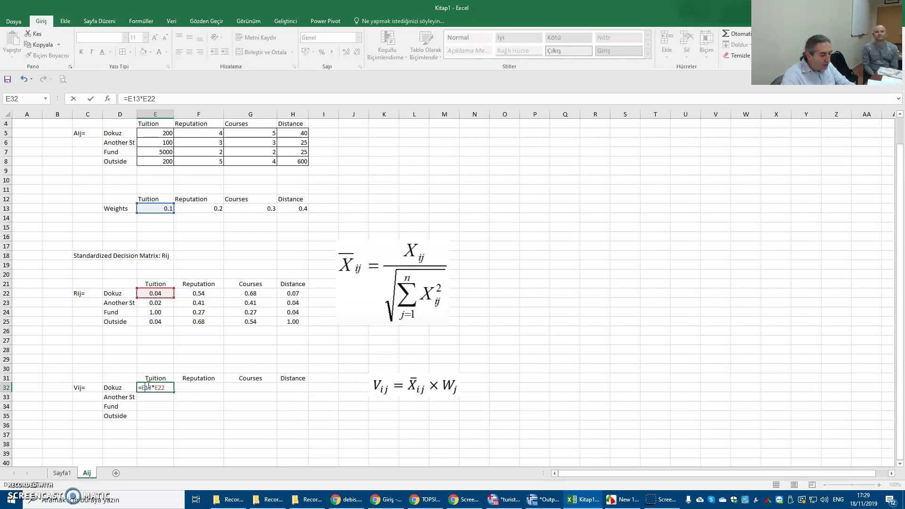
{"action": "key", "text": "F4"}
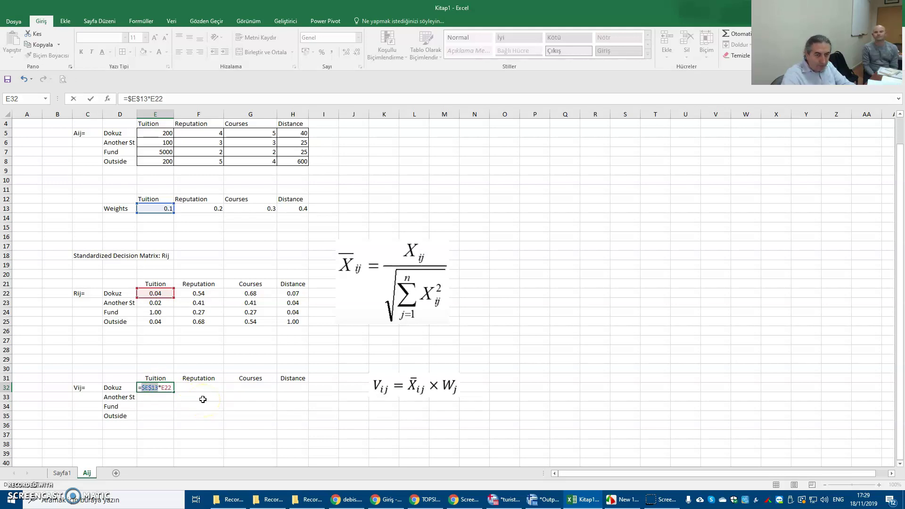
{"action": "key", "text": "F4"}
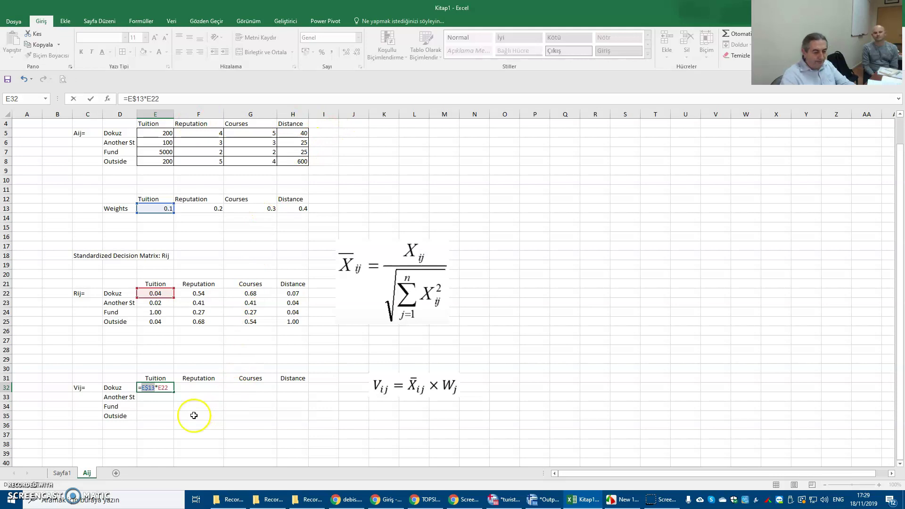
{"action": "key", "text": "Return"}
{"action": "left_click", "coordinate": [159, 387]}
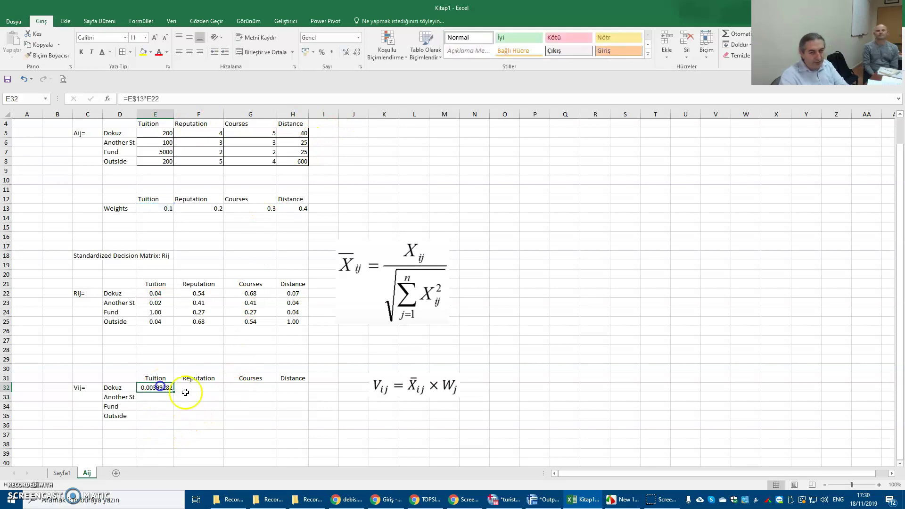
- Fill the weighted Tuition formula down through E35 for the other universities
{"action": "left_click_drag", "start_coordinate": [173, 390], "coordinate": [171, 421]}
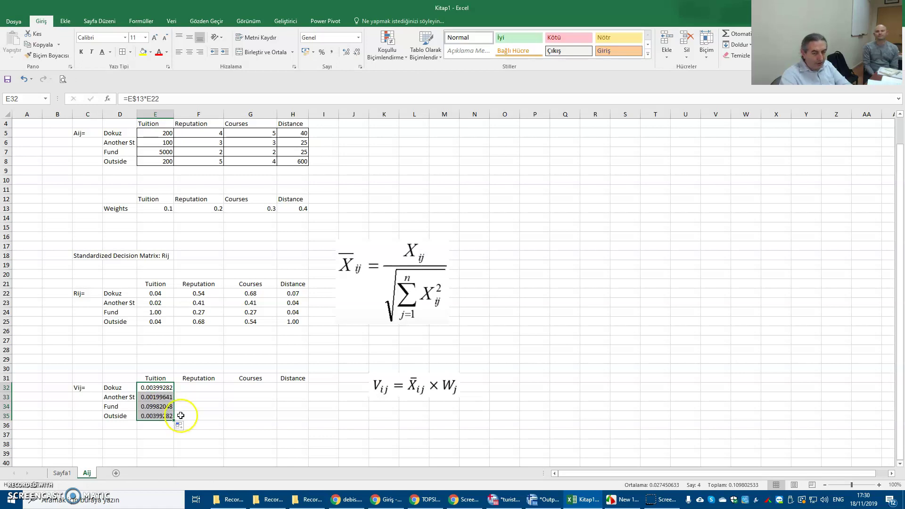
{"action": "double_click", "coordinate": [168, 415]}
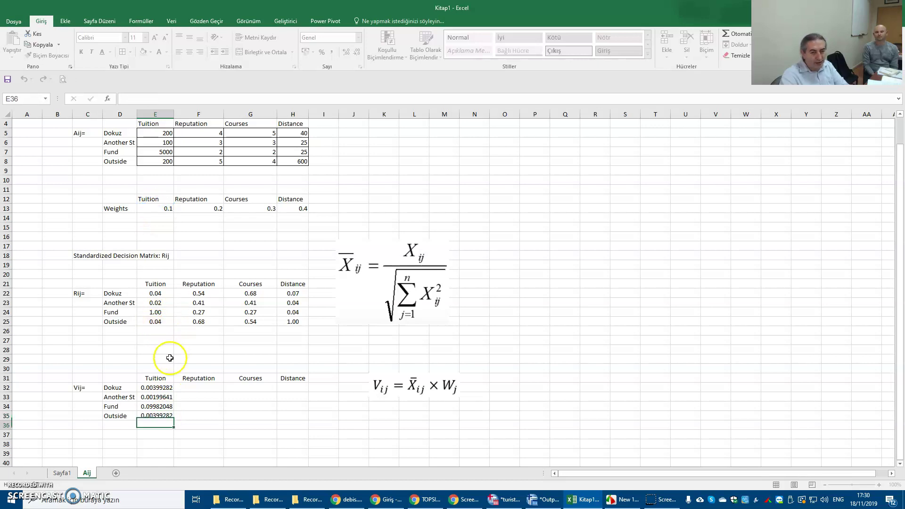
- Fill the weighted formulas from E32:E35 across to column H, completing the Vij matrix
{"action": "key", "text": "Escape"}
{"action": "mouse_move", "coordinate": [155, 388]}
{"action": "left_mouse_down"}
{"action": "mouse_move", "coordinate": [162, 418]}
{"action": "mouse_move", "coordinate": [282, 420]}
{"action": "left_mouse_up"}
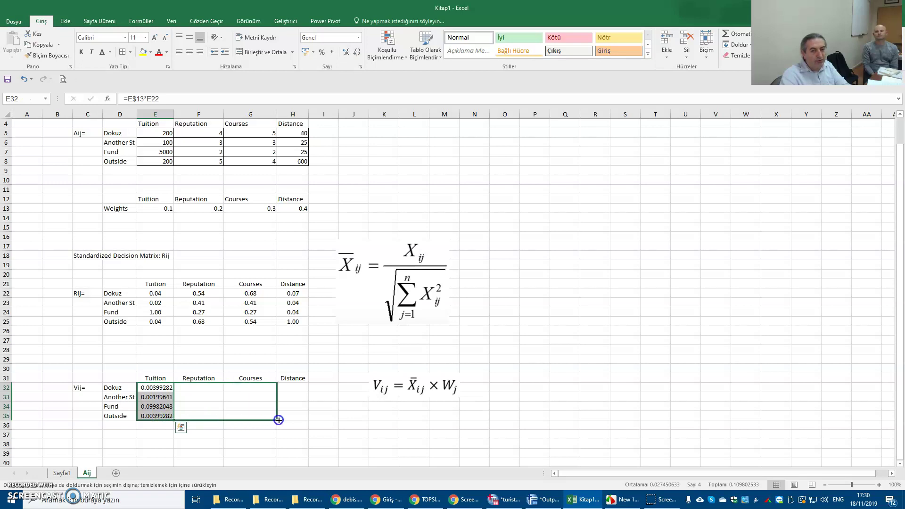
{"action": "left_click_drag", "start_coordinate": [281, 420], "coordinate": [301, 418]}
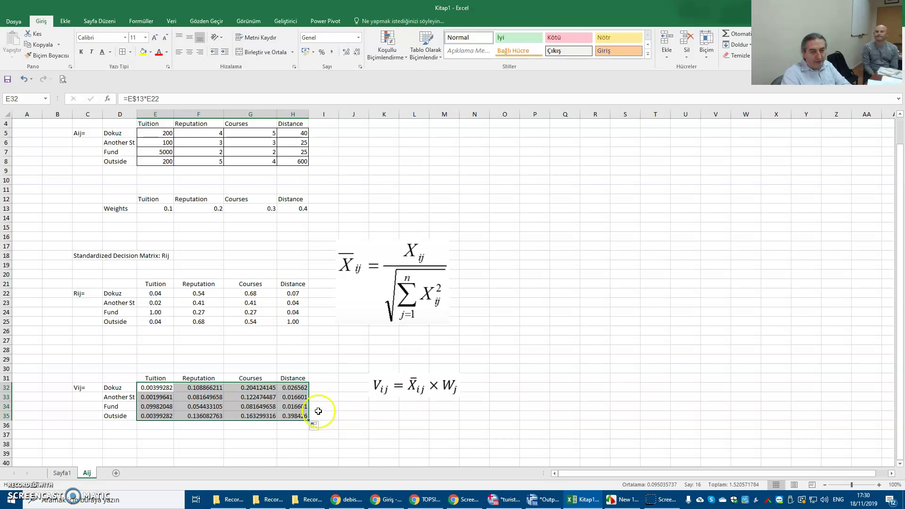
- Format the Vij values as centred with three decimal places
{"action": "left_click", "coordinate": [356, 54]}
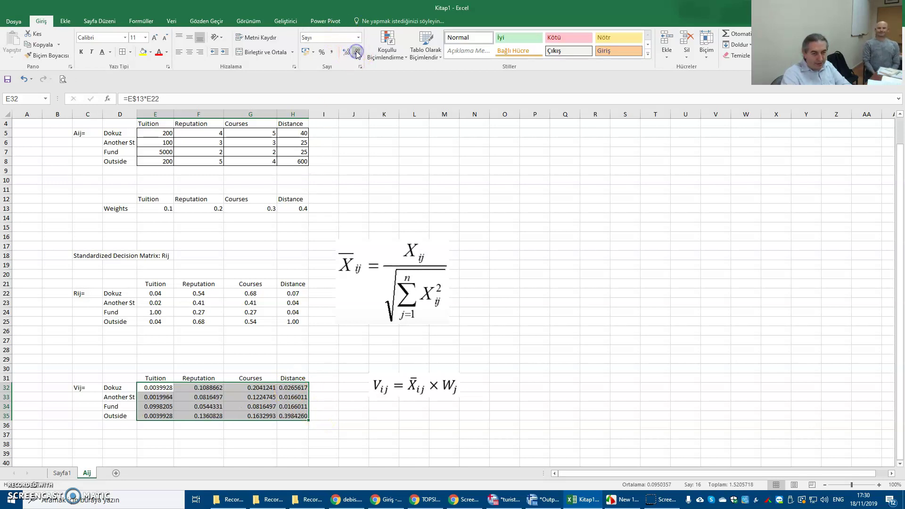
{"action": "left_click", "coordinate": [357, 54]}
{"action": "left_click", "coordinate": [357, 54]}
{"action": "left_click", "coordinate": [358, 55]}
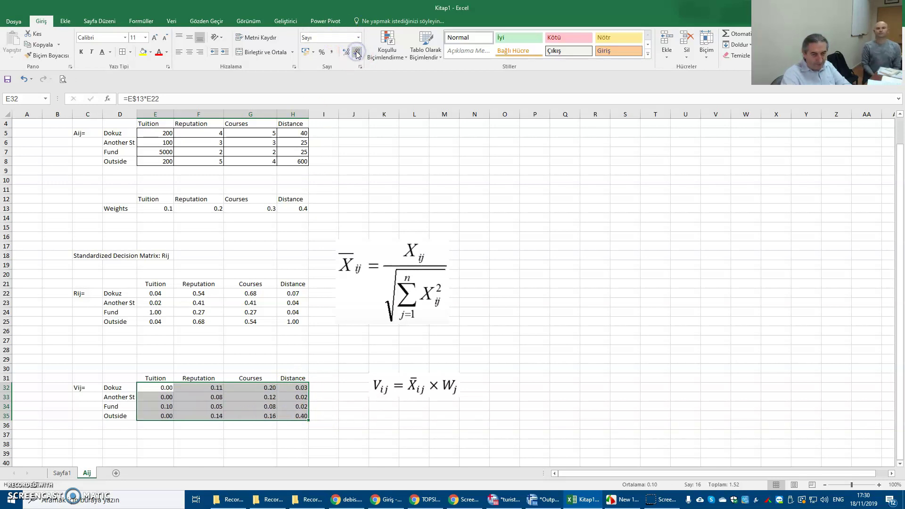
{"action": "left_click", "coordinate": [189, 52]}
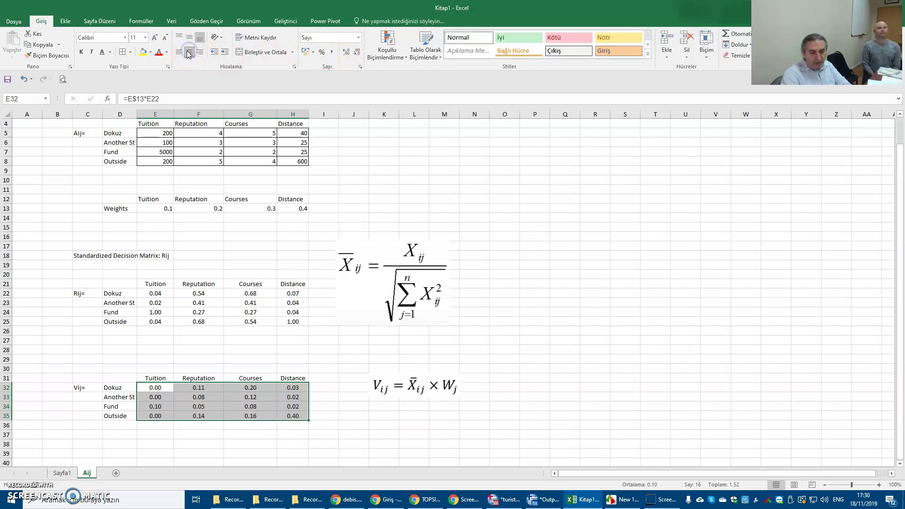
{"action": "left_click", "coordinate": [338, 62]}
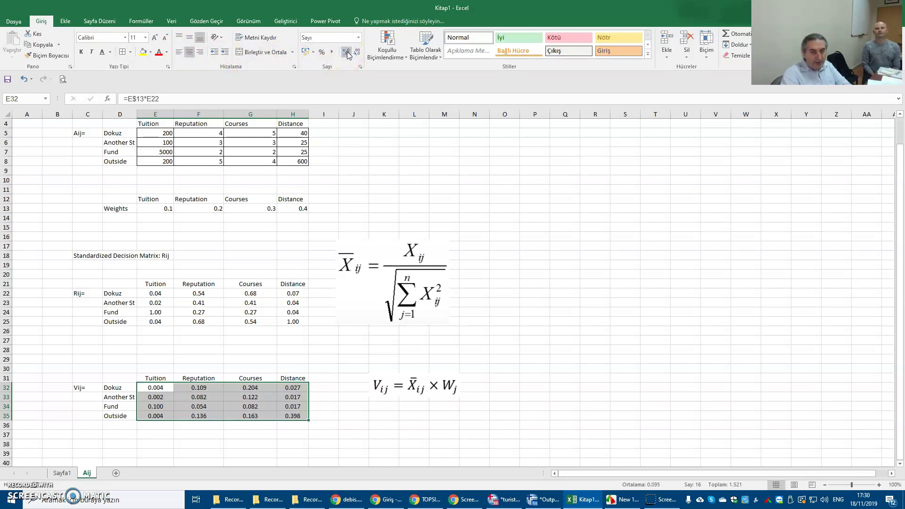
{"action": "left_click", "coordinate": [246, 407]}
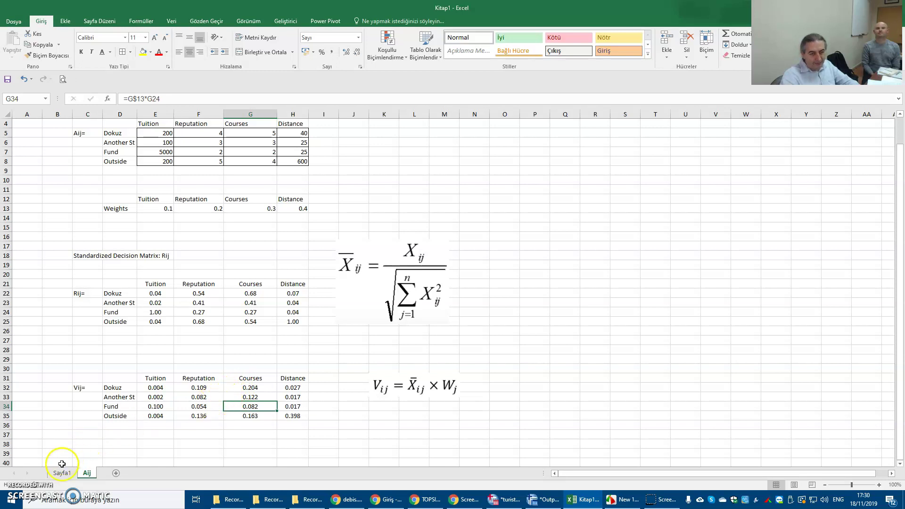
{"action": "left_click", "coordinate": [21, 484]}
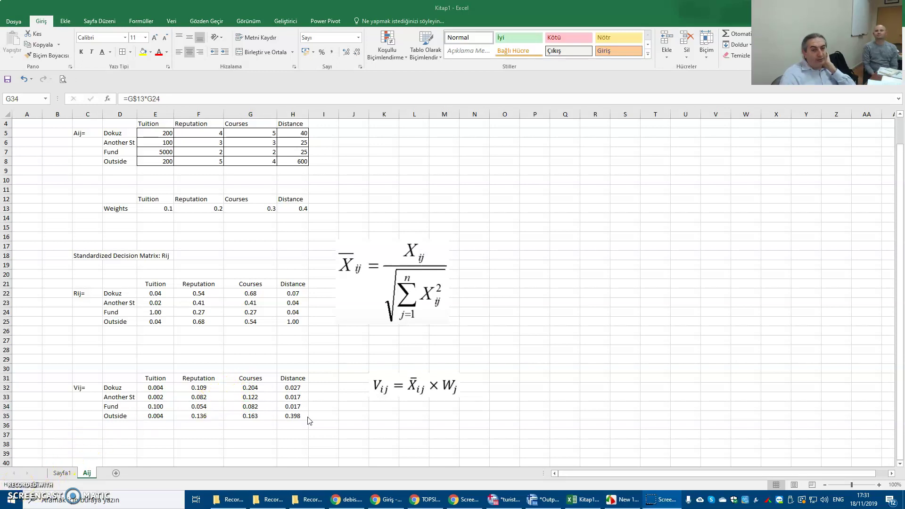
- Enter Ideal, Best and Worst labels below the Vij matrix and shift them into columns C:D
{"action": "left_click", "coordinate": [87, 434]}
{"action": "left_click", "coordinate": [86, 433]}
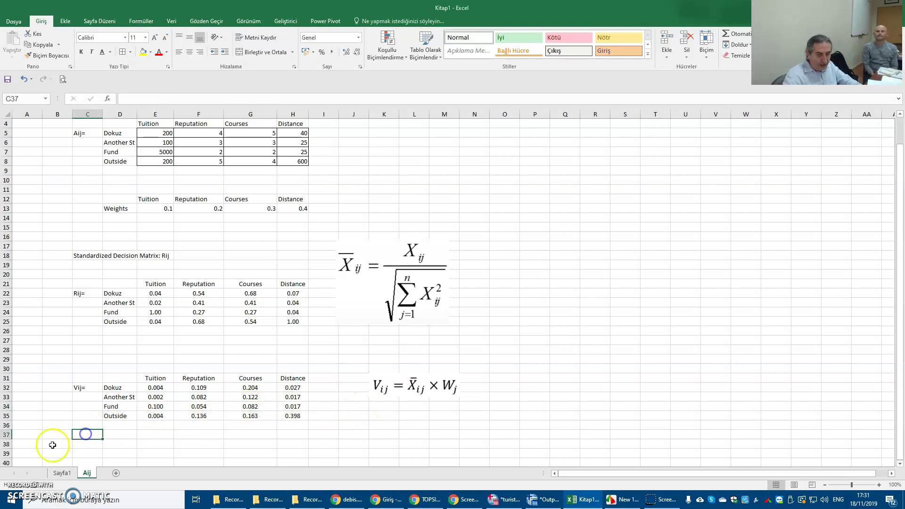
{"action": "left_click", "coordinate": [54, 444]}
{"action": "type", "text": "Ideal"}
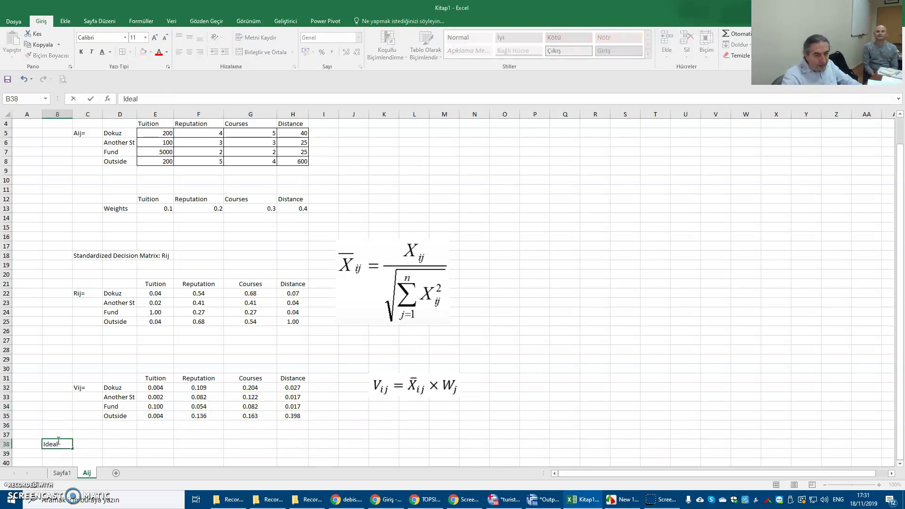
{"action": "key", "text": "Tab"}
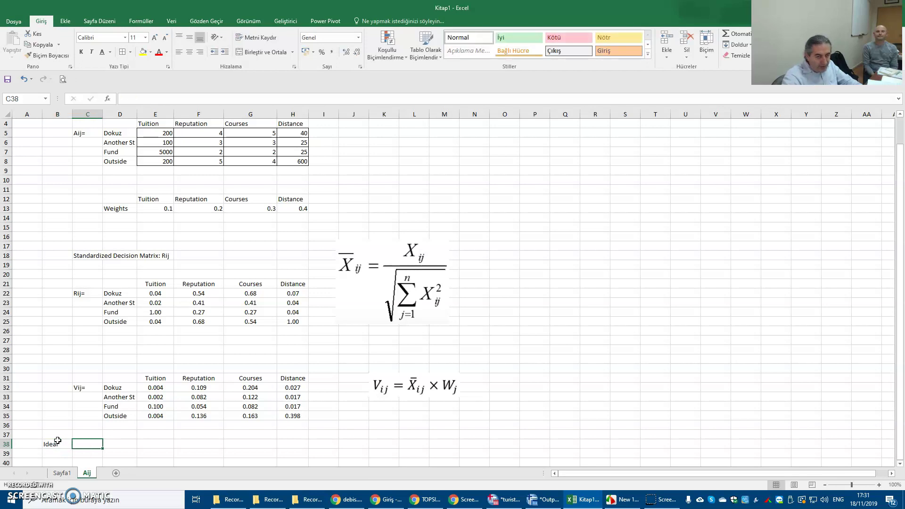
{"action": "type", "text": "Best"}
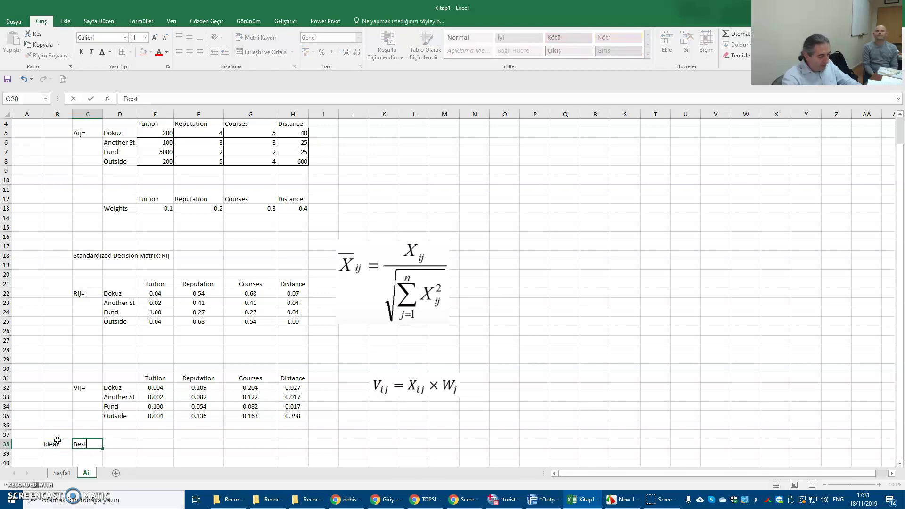
{"action": "key", "text": "Return"}
{"action": "type", "text": "Worst"}
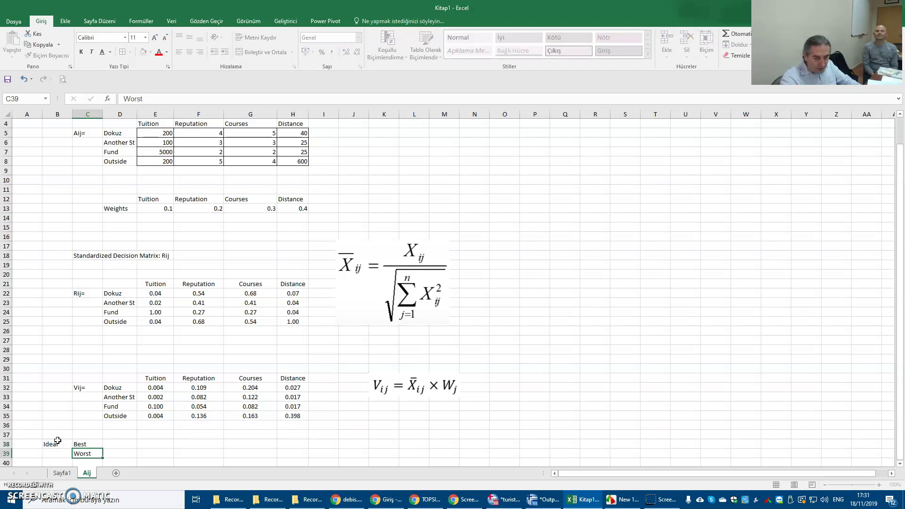
{"action": "key", "text": "Up"}
{"action": "key", "text": "Right"}
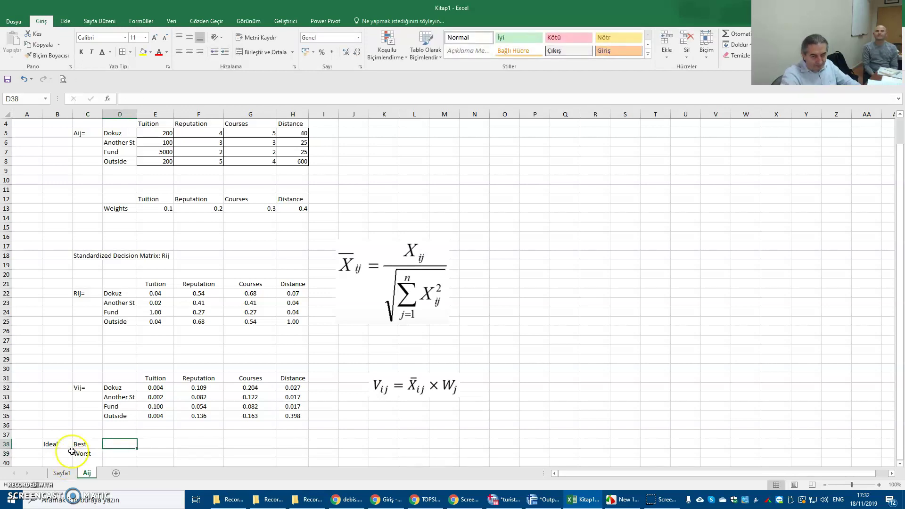
{"action": "mouse_move", "coordinate": [55, 441]}
{"action": "left_mouse_down"}
{"action": "mouse_move", "coordinate": [86, 453]}
{"action": "mouse_move", "coordinate": [133, 447]}
{"action": "left_mouse_up"}
{"action": "left_click", "coordinate": [154, 443]}
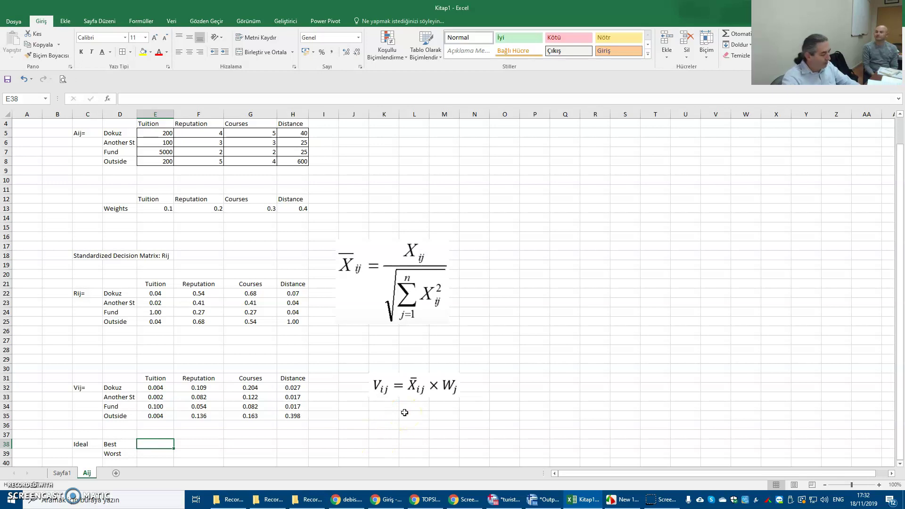
{"action": "type", "text": "min"}
- Fill Best row as min, max, max, min and Worst row as max, min, min, max per criterion
{"action": "key", "text": "Return"}
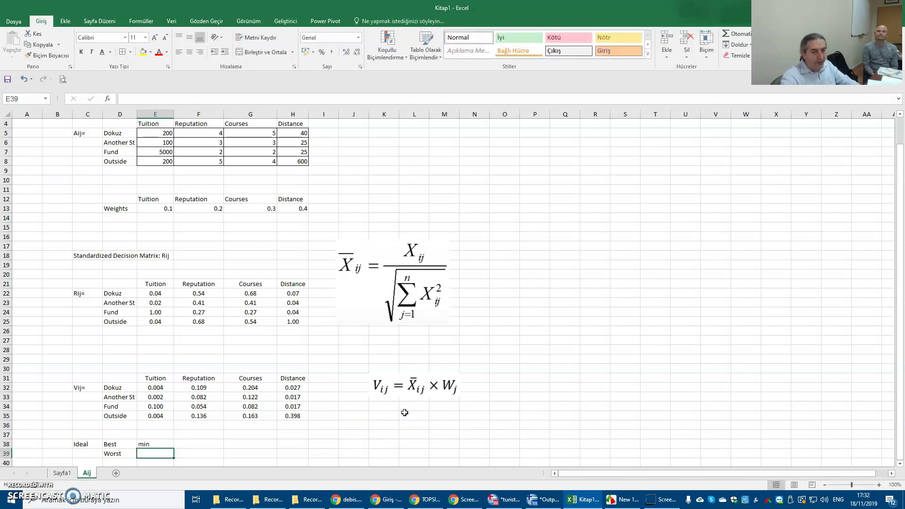
{"action": "type", "text": "max"}
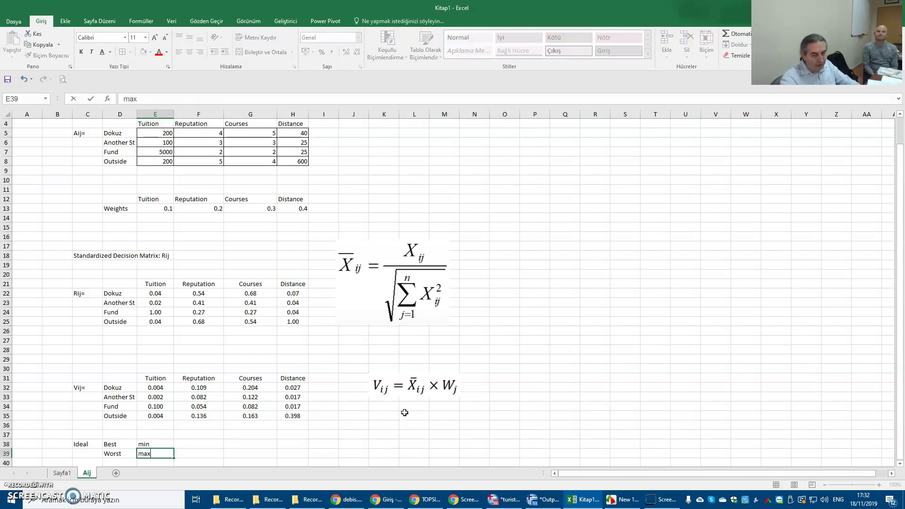
{"action": "key", "text": "Tab"}
{"action": "key", "text": "Up"}
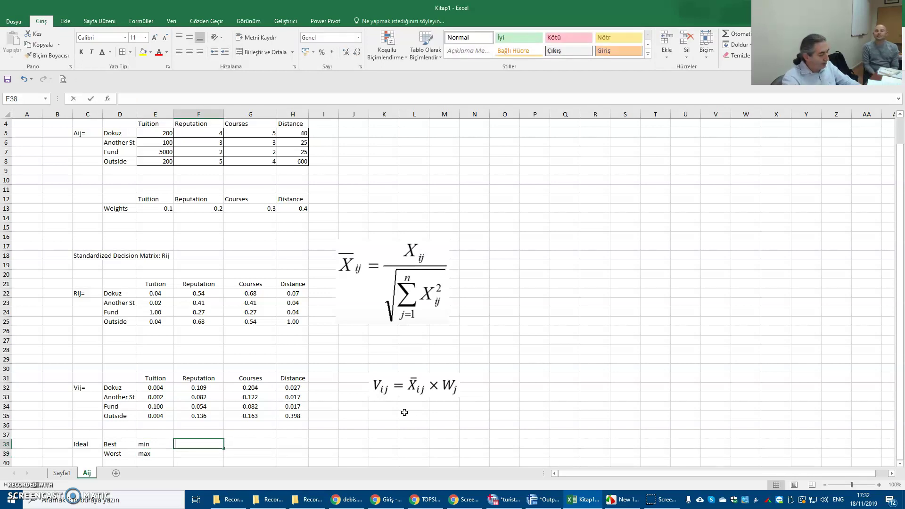
{"action": "type", "text": "max"}
{"action": "key", "text": "Return"}
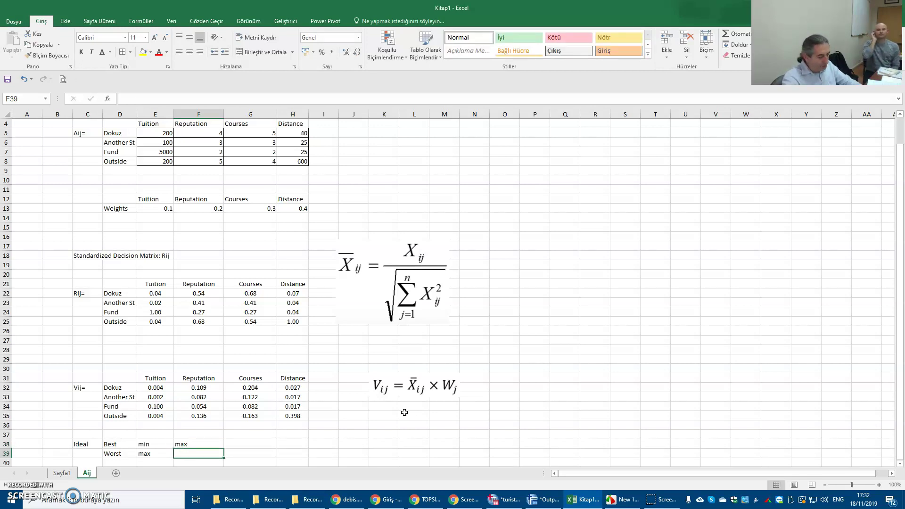
{"action": "type", "text": "min"}
{"action": "key", "text": "Tab"}
{"action": "key", "text": "Up"}
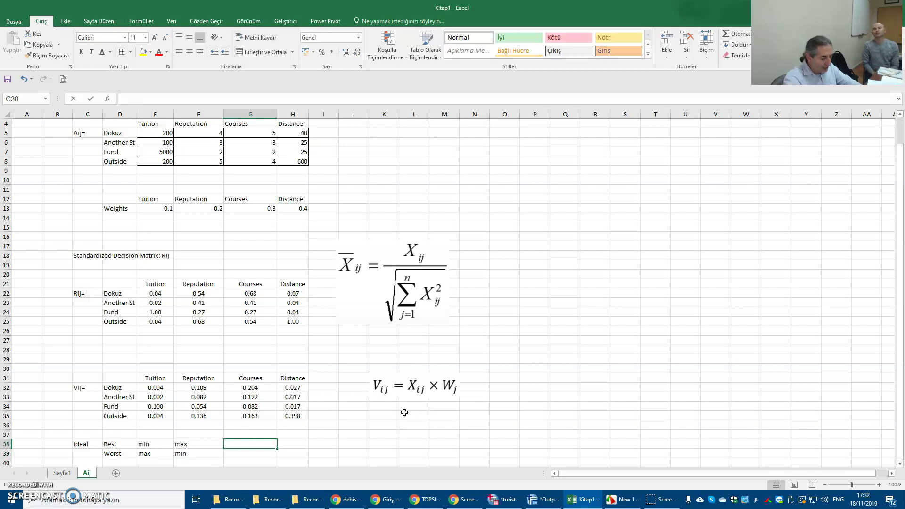
{"action": "type", "text": "max"}
{"action": "key", "text": "Return"}
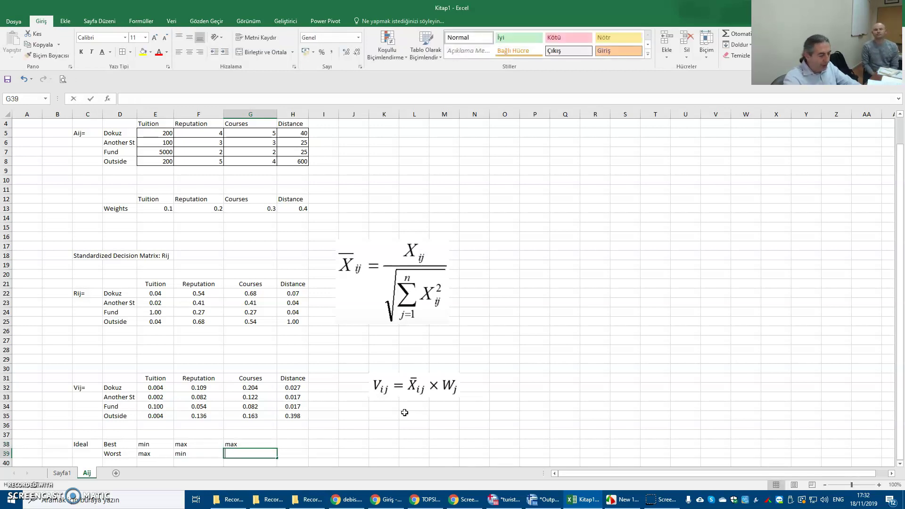
{"action": "type", "text": "min"}
{"action": "key", "text": "Right"}
{"action": "key", "text": "Up"}
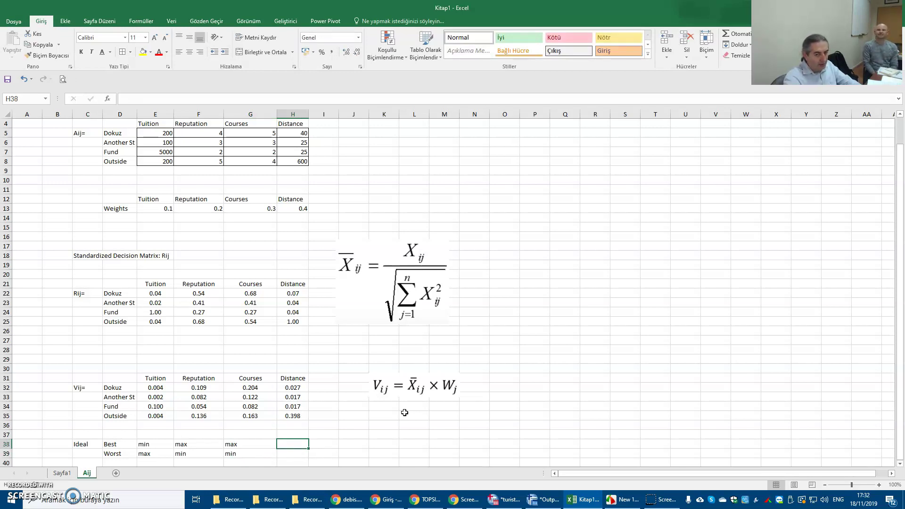
{"action": "type", "text": "min"}
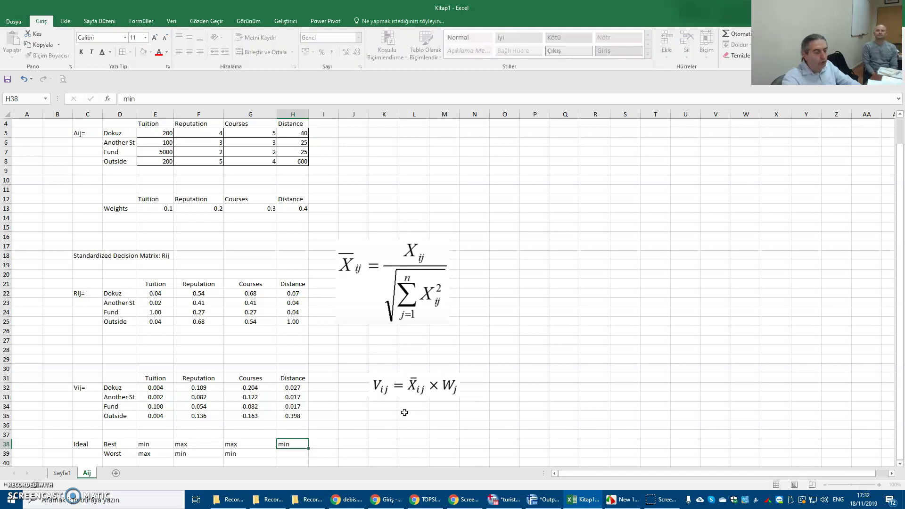
{"action": "key", "text": "Return"}
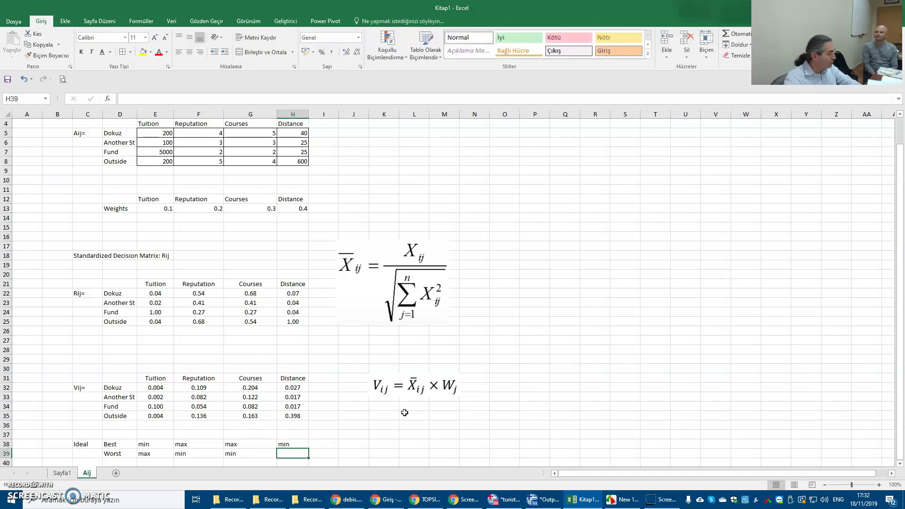
{"action": "type", "text": "min"}
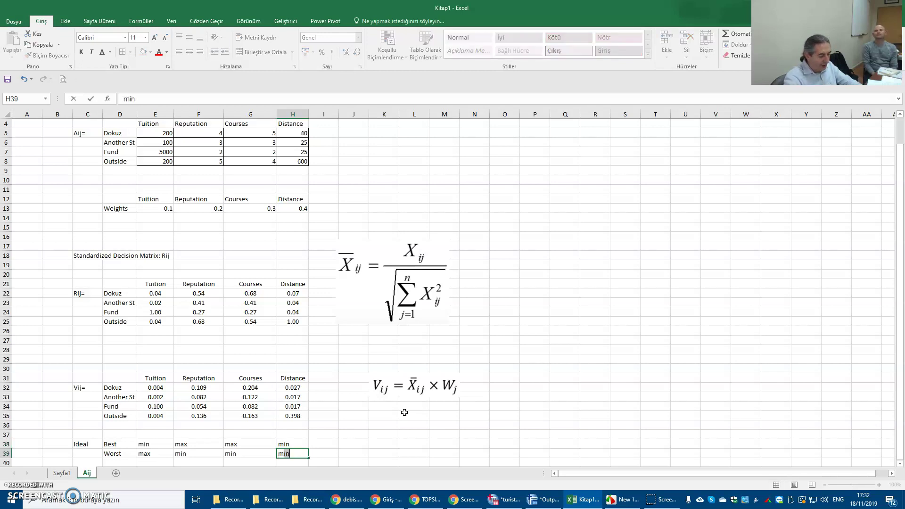
{"action": "key", "text": "Up"}
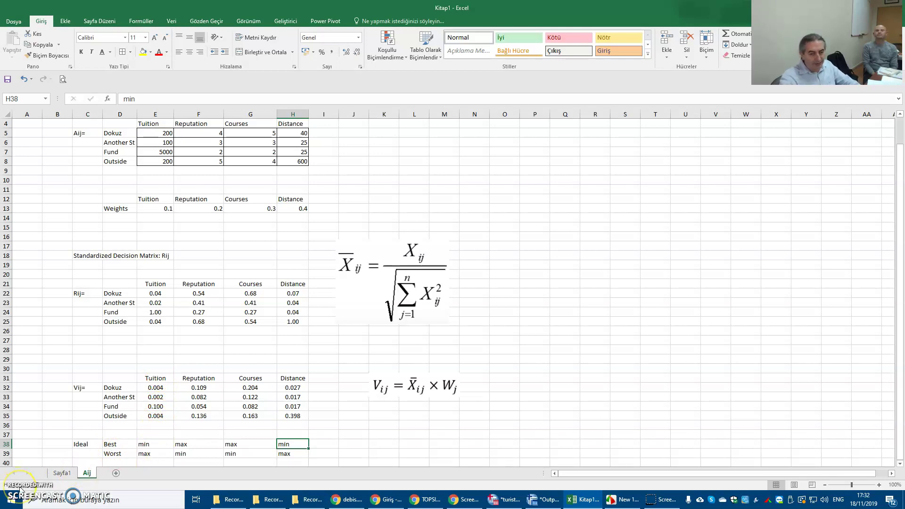
{"action": "scroll", "coordinate": [213, 353], "scroll_direction": "down", "scroll_amount": 1}
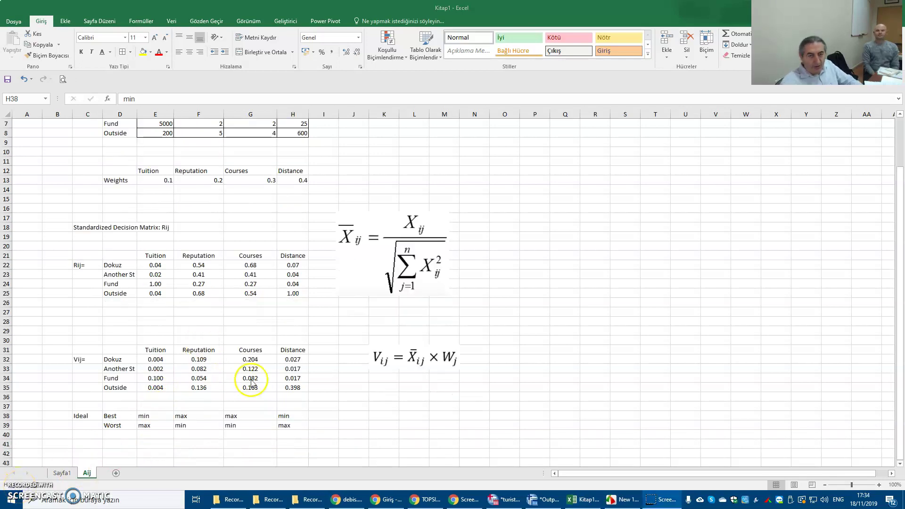
- Label D41 and D42 with V+ and V- beneath the Ideal block
{"action": "left_click", "coordinate": [118, 443]}
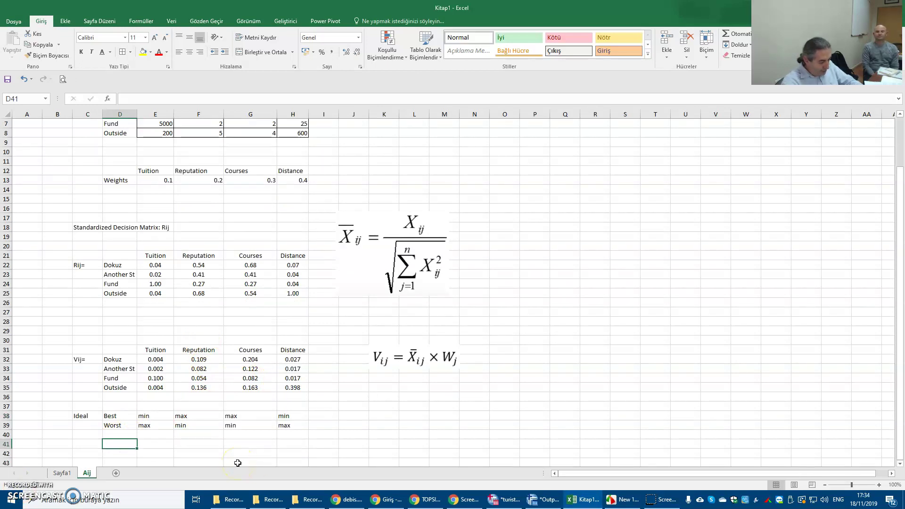
{"action": "type", "text": "V+"}
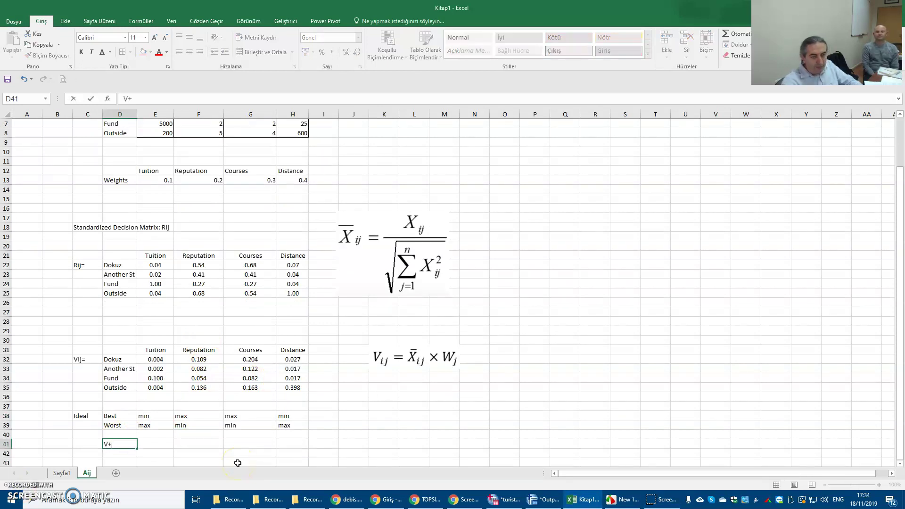
{"action": "key", "text": "Return"}
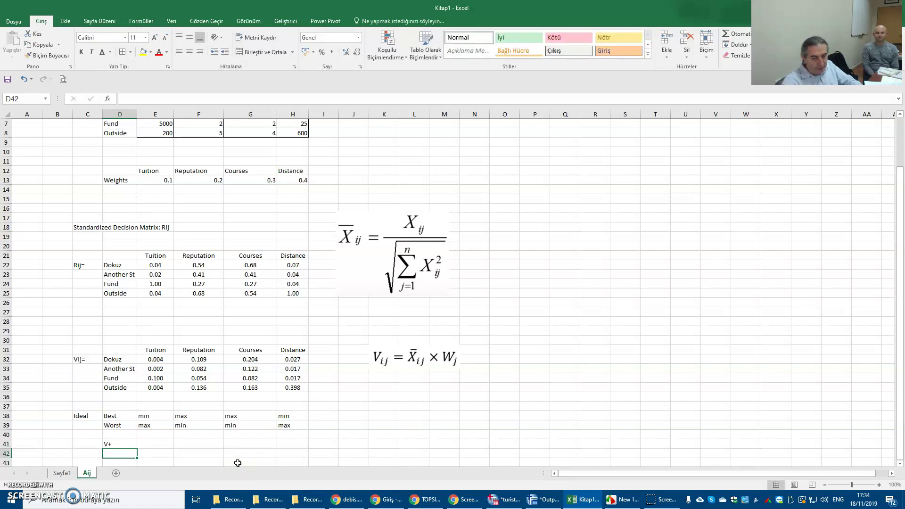
{"action": "type", "text": "V+"}
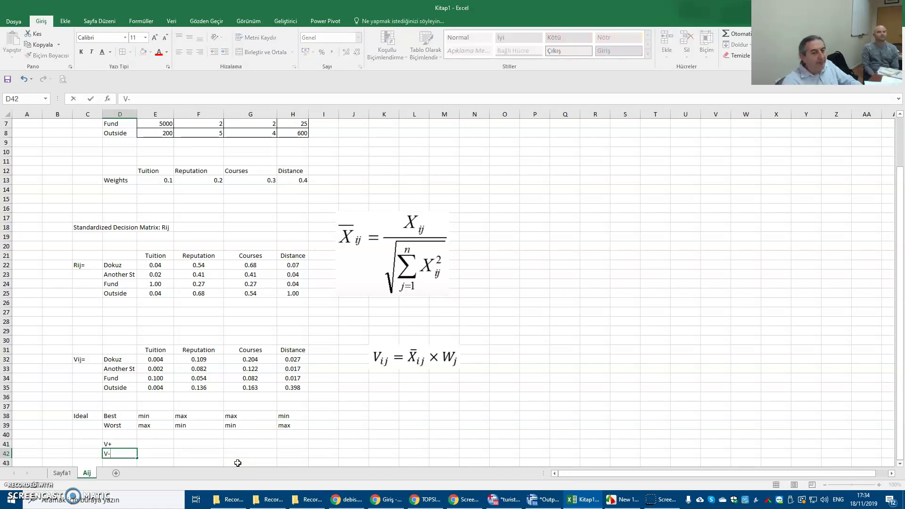
{"action": "key", "text": "Up"}
{"action": "key", "text": "Right"}
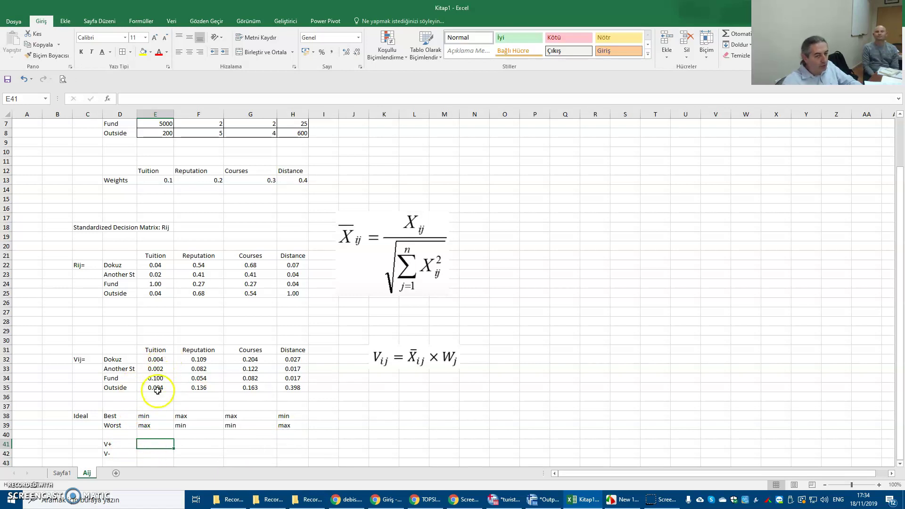
{"action": "type", "text": "=min(E32"}
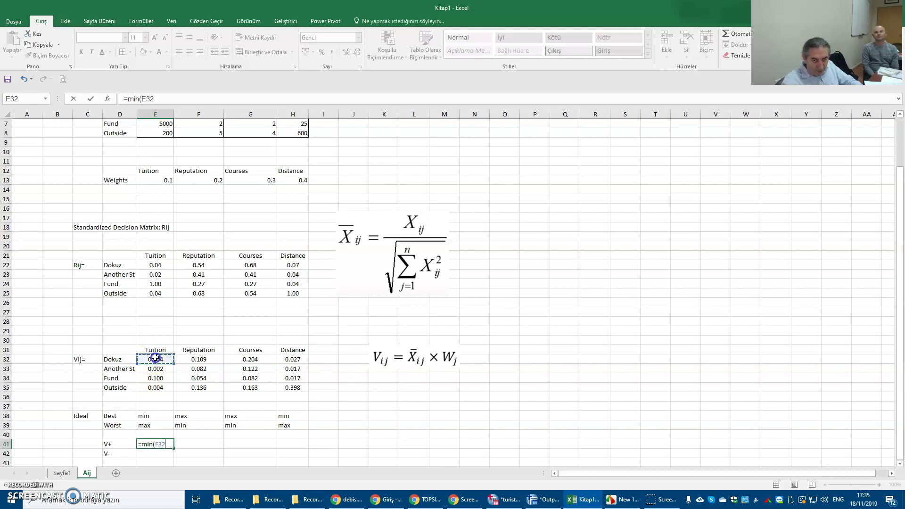
- Enter =MIN(E32:E35) in E41 giving Tuition's V+ of 0.002
{"action": "left_click_drag", "start_coordinate": [154, 359], "coordinate": [155, 387]}
{"action": "type", "text": ")"}
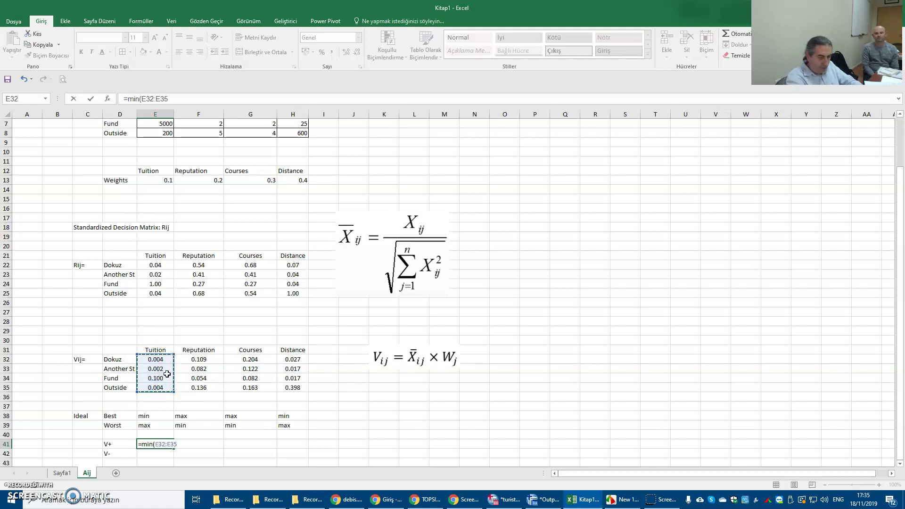
{"action": "key", "text": "Return"}
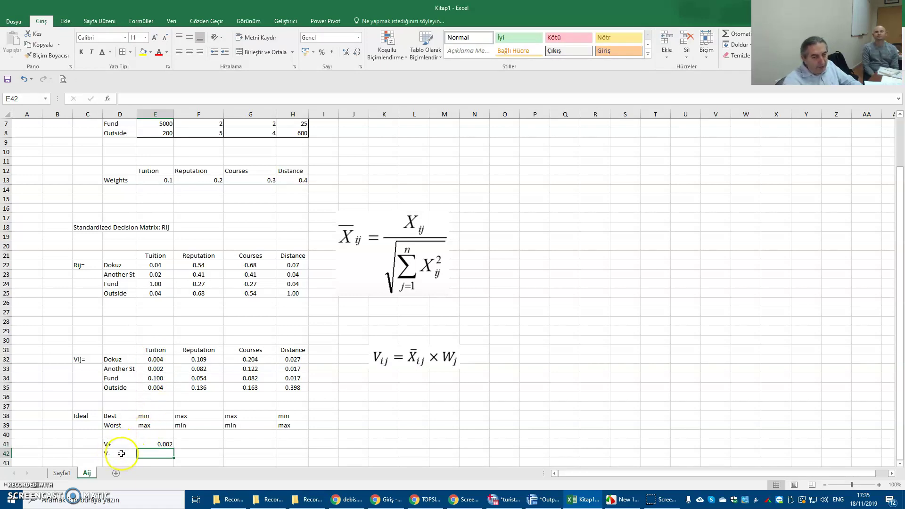
{"action": "left_click", "coordinate": [173, 456]}
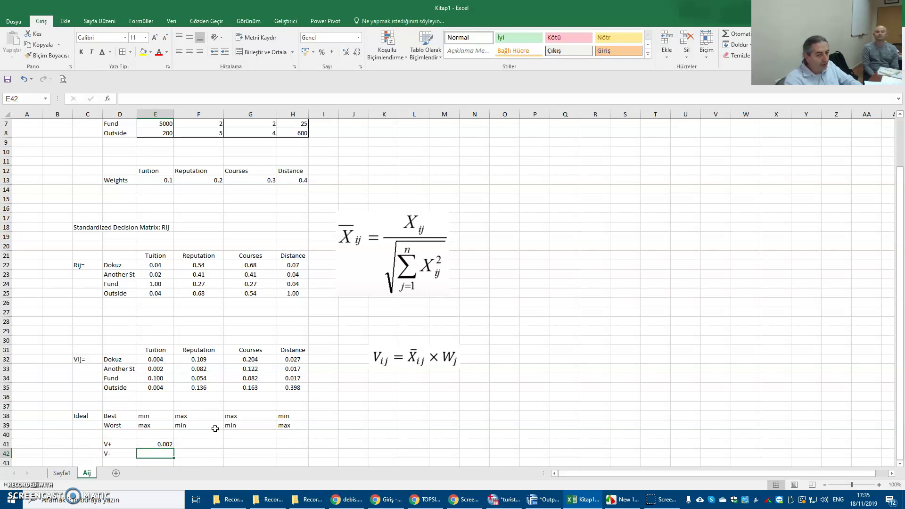
- Enter =MAK(E32:E35) in E42 giving Tuition's V- of 0.100
{"action": "left_click", "coordinate": [153, 425]}
{"action": "type", "text": "="}
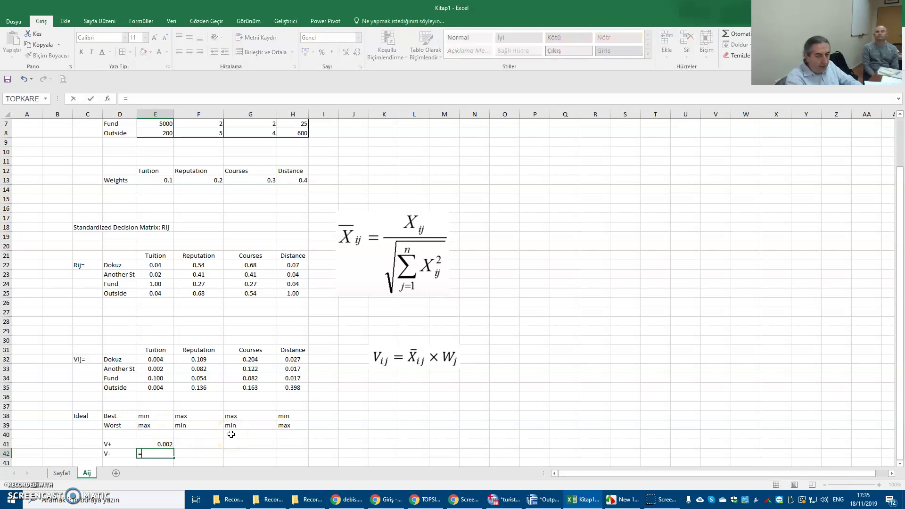
{"action": "type", "text": "ma"}
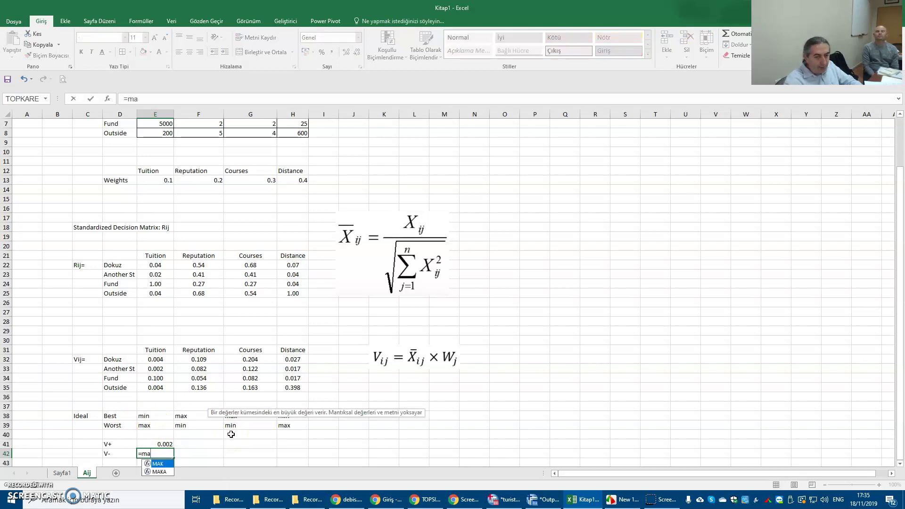
{"action": "type", "text": "k"}
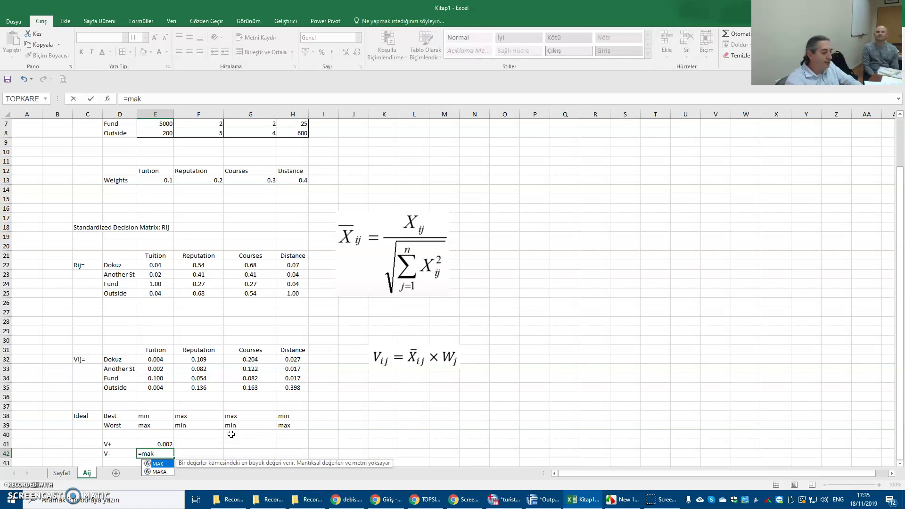
{"action": "type", "text": "("}
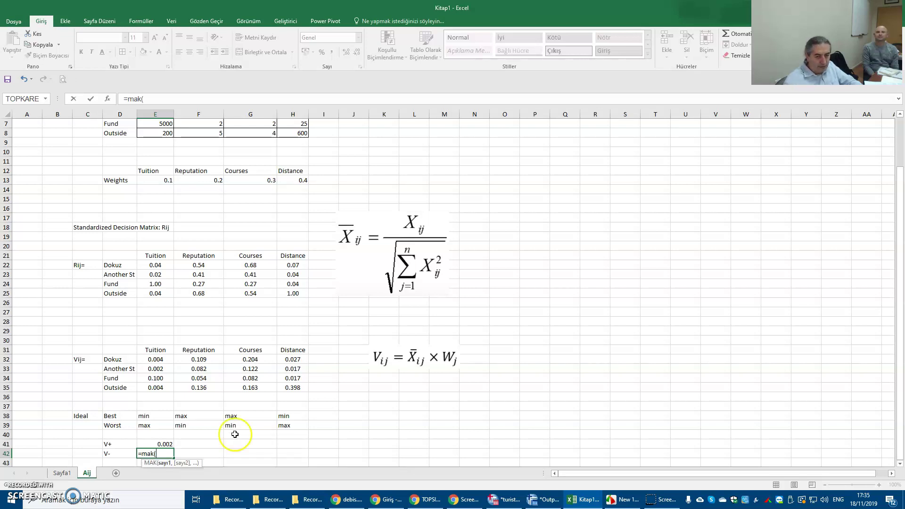
{"action": "left_click_drag", "start_coordinate": [160, 358], "coordinate": [173, 393]}
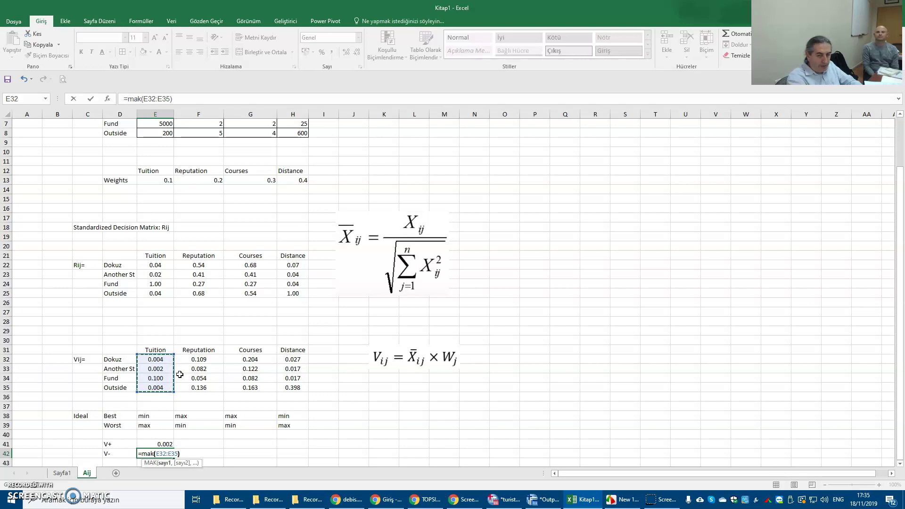
{"action": "key", "text": "Return"}
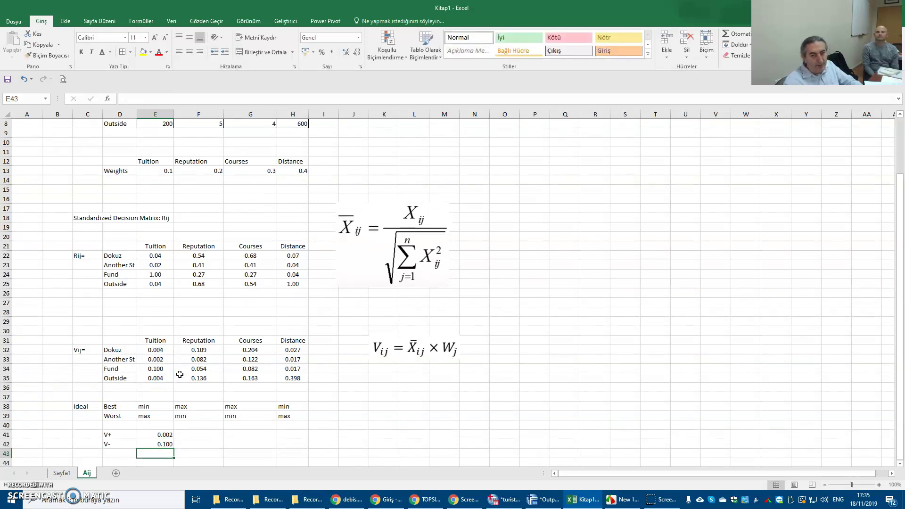
- Enter =MAK(F32:F35) in F41 and =MIN(F32:F35) in F42 for Reputation's 0.136 and 0.054
{"action": "left_click", "coordinate": [193, 434]}
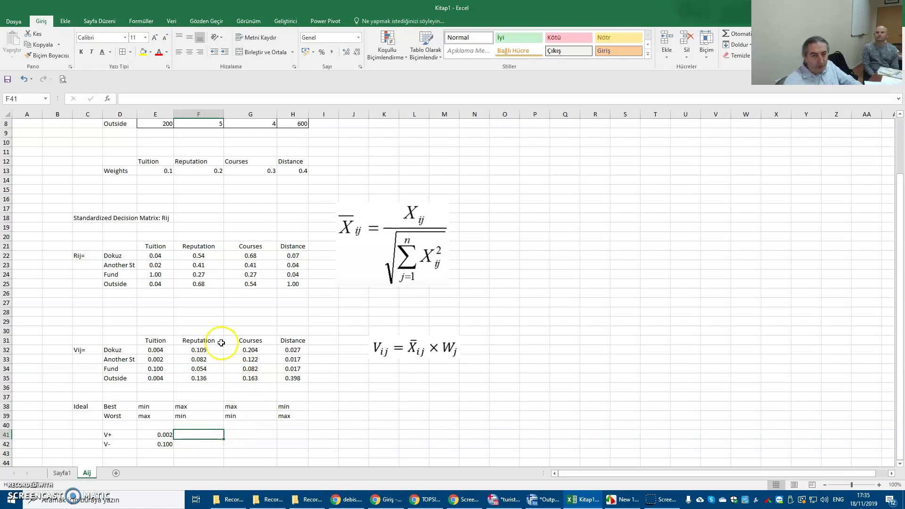
{"action": "type", "text": "="}
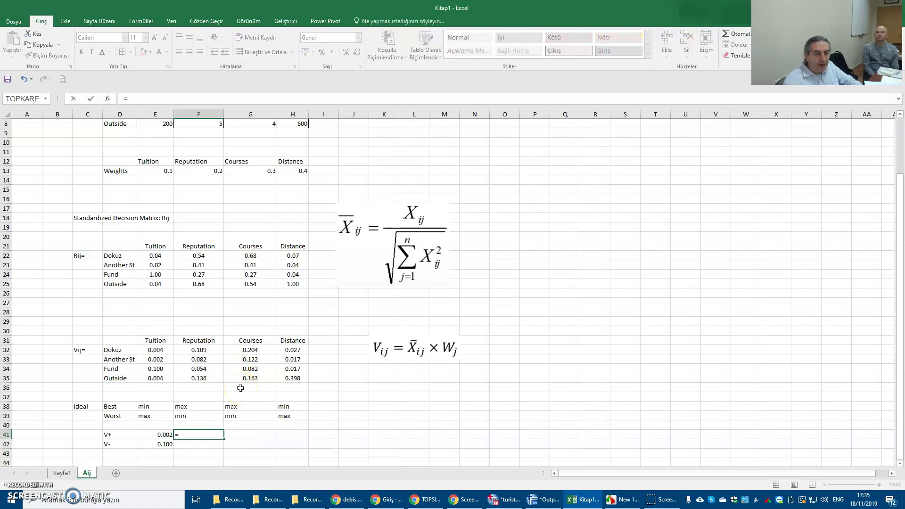
{"action": "left_click", "coordinate": [196, 433]}
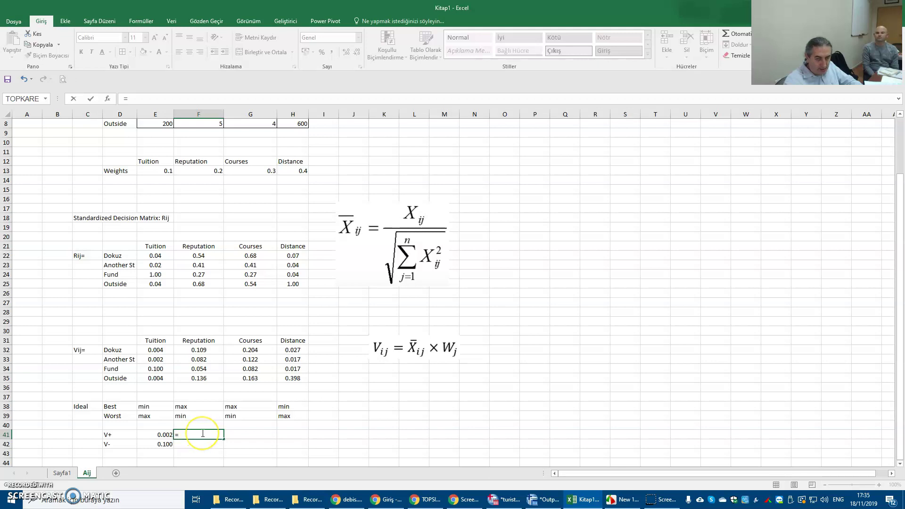
{"action": "type", "text": "mak"}
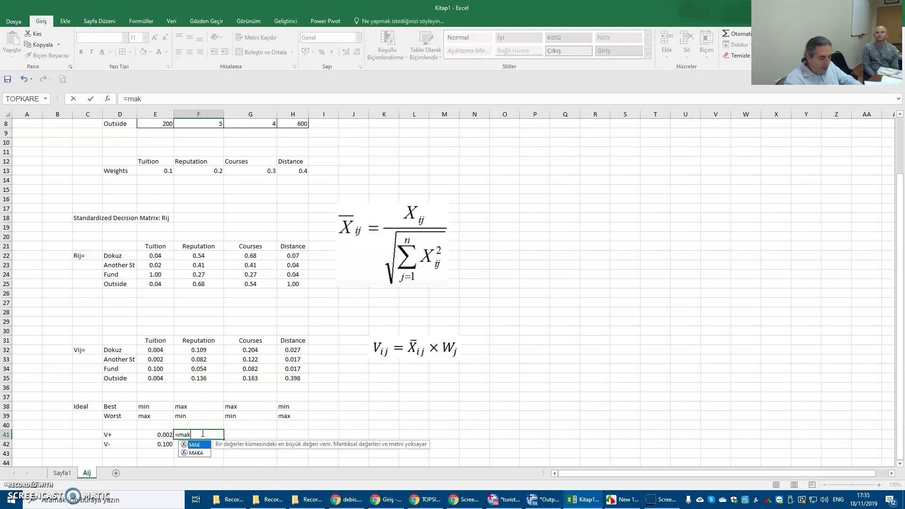
{"action": "type", "text": "("}
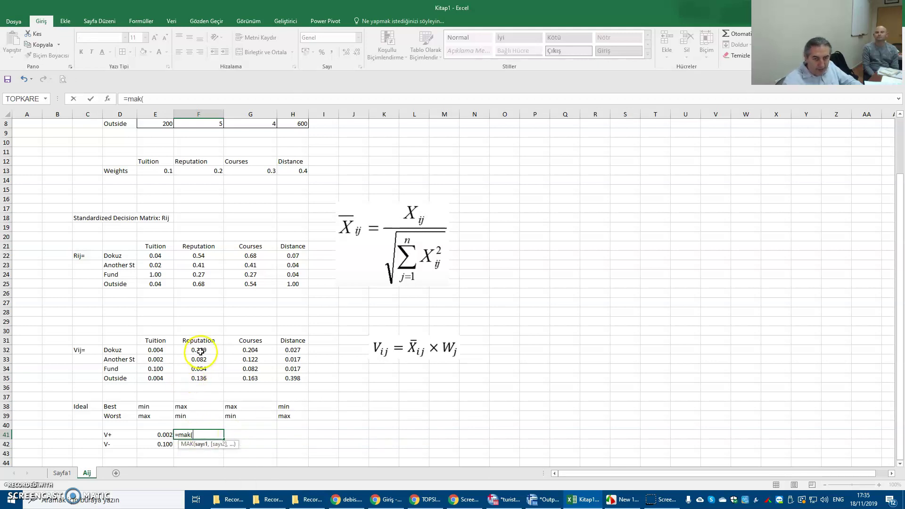
{"action": "left_click_drag", "start_coordinate": [198, 349], "coordinate": [205, 375]}
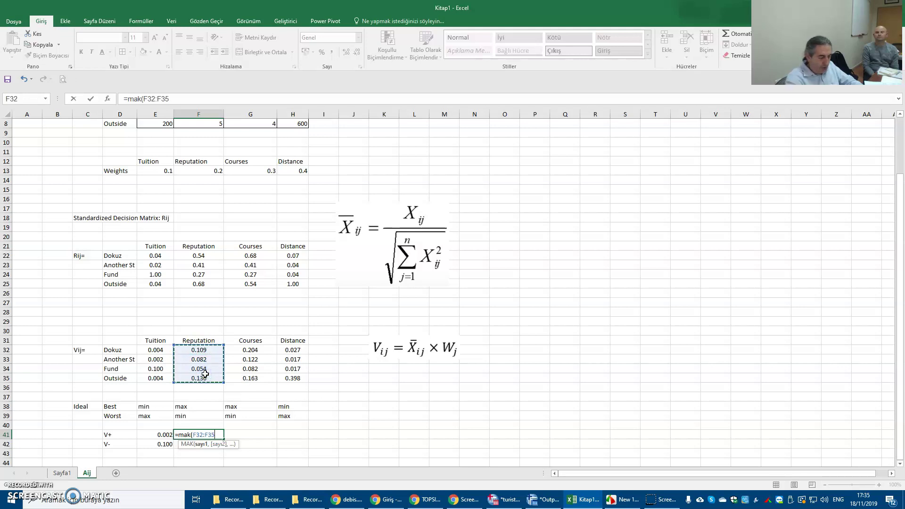
{"action": "type", "text": ")"}
{"action": "key", "text": "Return"}
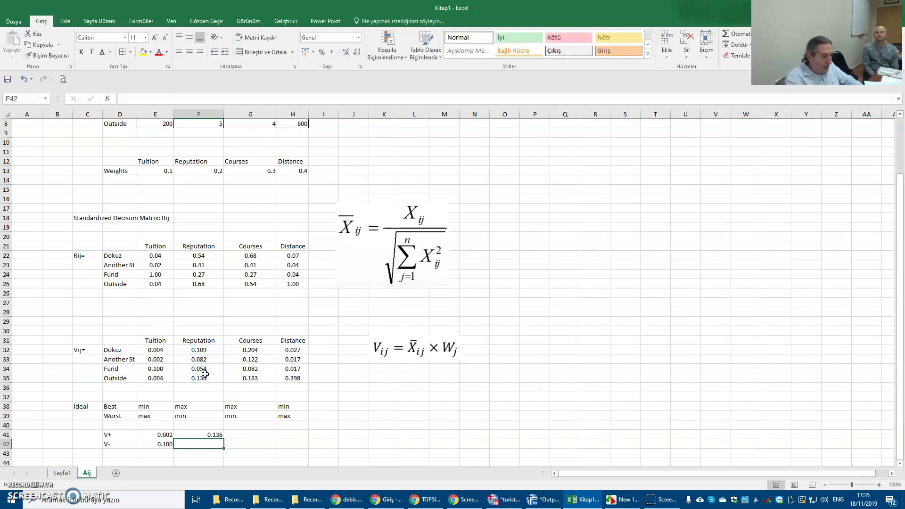
{"action": "type", "text": "="}
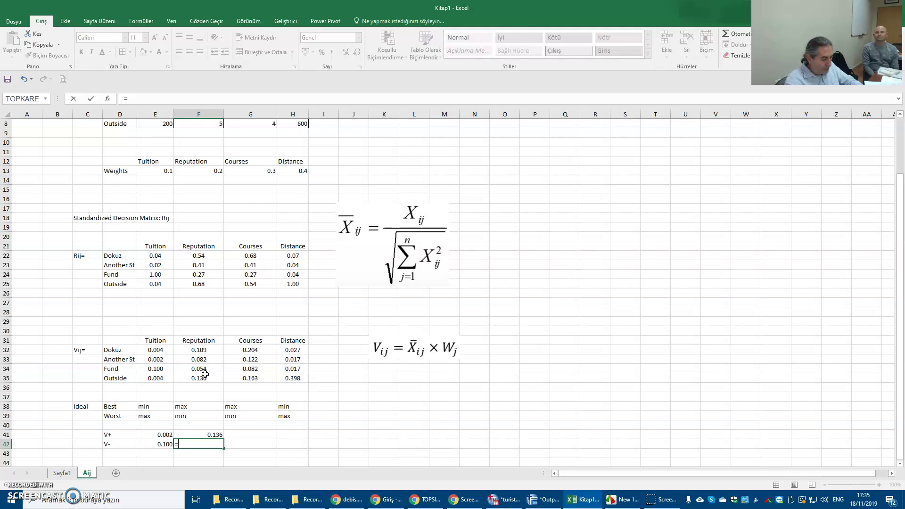
{"action": "type", "text": "min("}
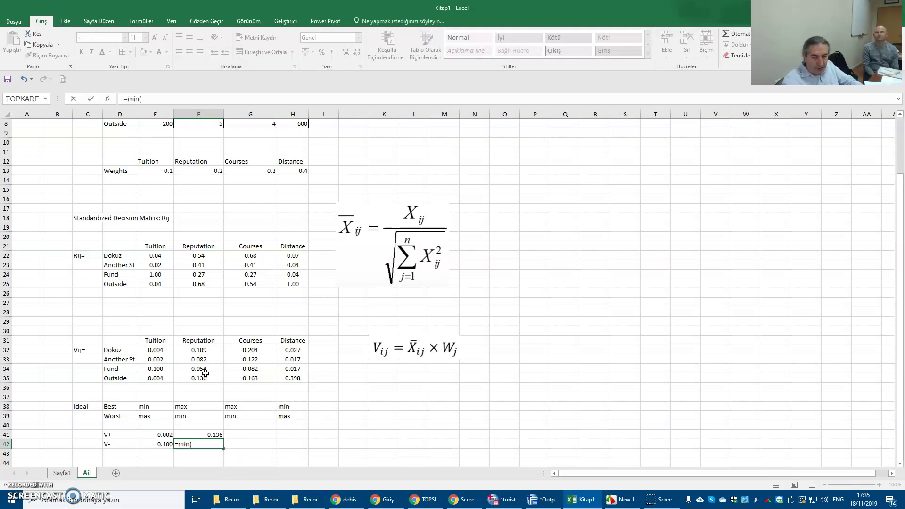
{"action": "left_click_drag", "start_coordinate": [198, 350], "coordinate": [208, 378]}
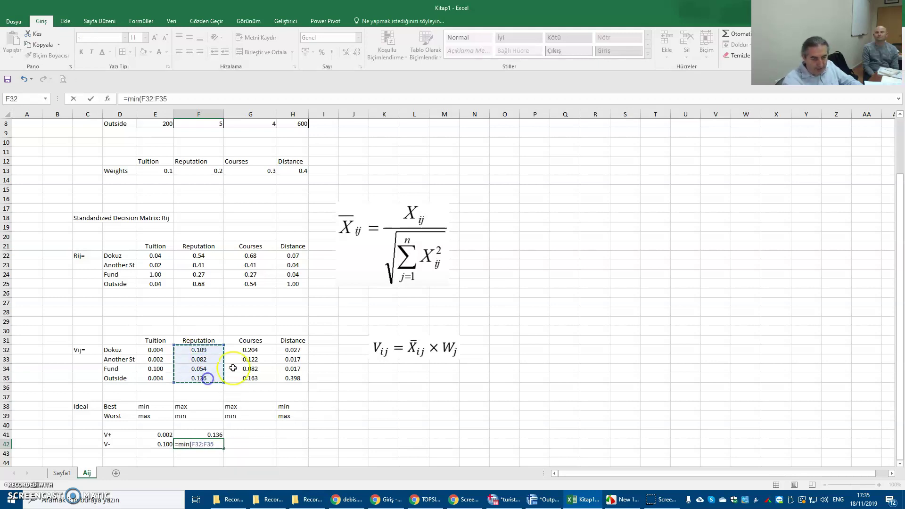
{"action": "key", "text": "Return"}
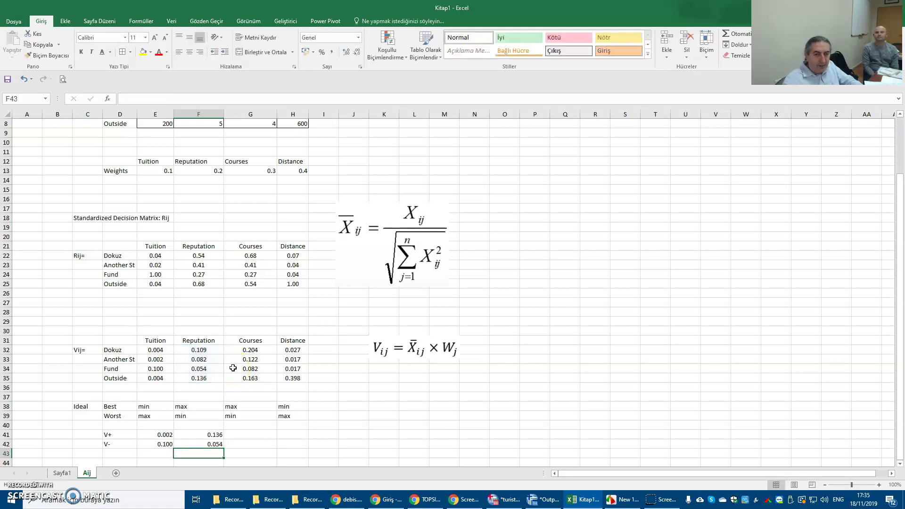
- Fill the Reputation formulas into Courses and copy the Tuition formulas into Distance's V+/V- cells
{"action": "mouse_move", "coordinate": [211, 434]}
{"action": "left_mouse_down"}
{"action": "mouse_move", "coordinate": [211, 444]}
{"action": "mouse_move", "coordinate": [284, 460]}
{"action": "left_mouse_up"}
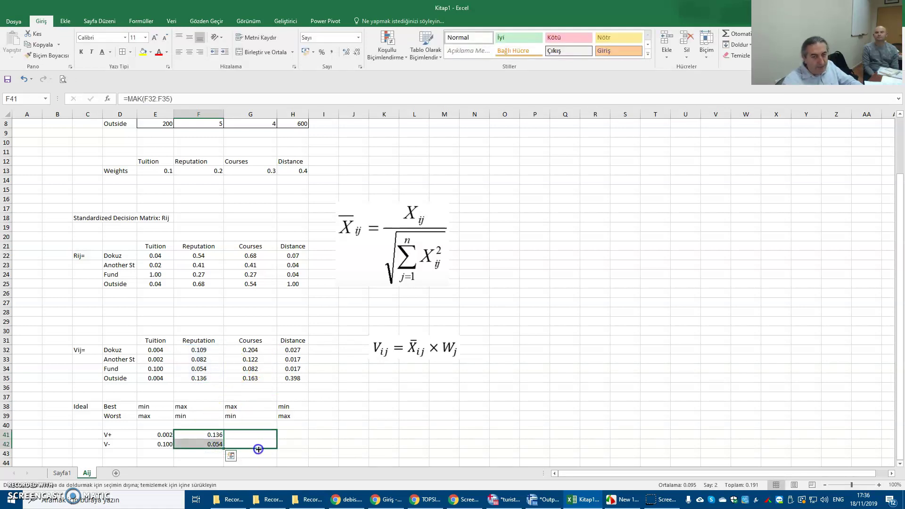
{"action": "mouse_move", "coordinate": [152, 434]}
{"action": "left_mouse_down"}
{"action": "mouse_move", "coordinate": [158, 453]}
{"action": "mouse_move", "coordinate": [161, 444]}
{"action": "left_mouse_up"}
{"action": "key", "text": "ctrl+c"}
{"action": "left_click", "coordinate": [282, 453]}
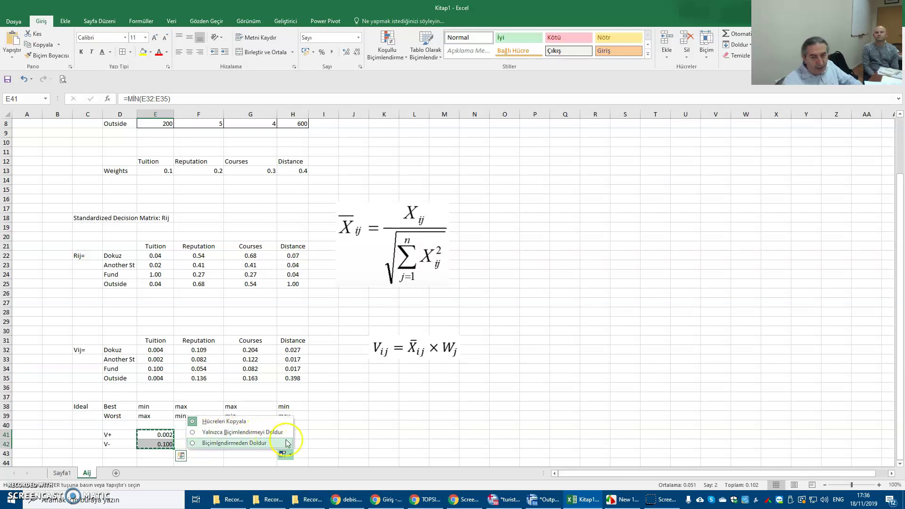
{"action": "left_click", "coordinate": [302, 433]}
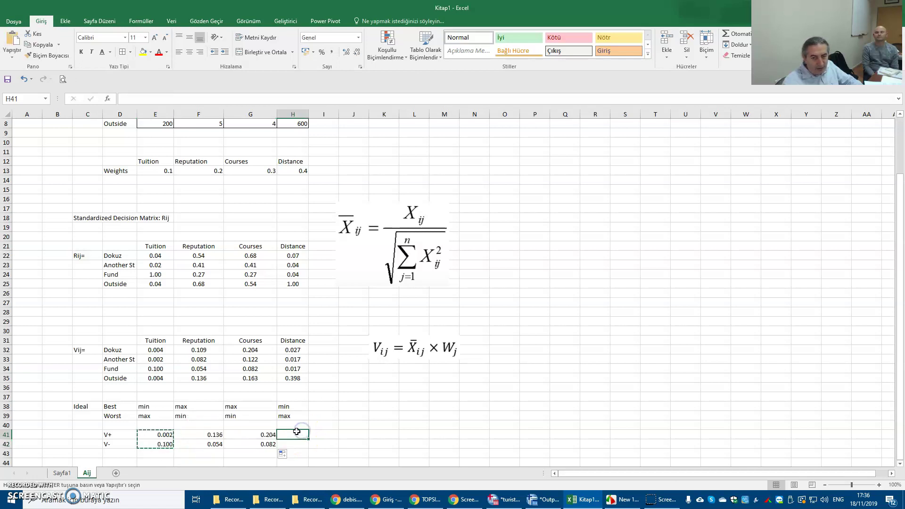
{"action": "key", "text": "ctrl+v"}
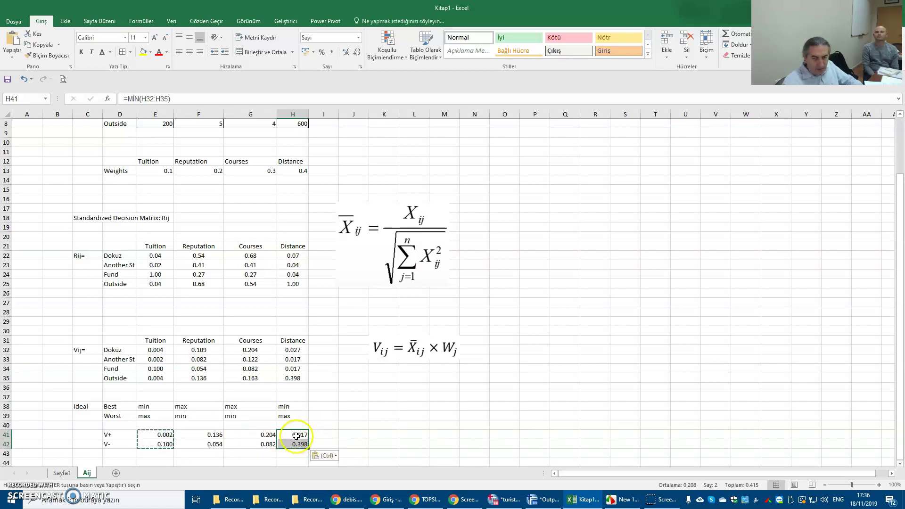
{"action": "double_click", "coordinate": [296, 434]}
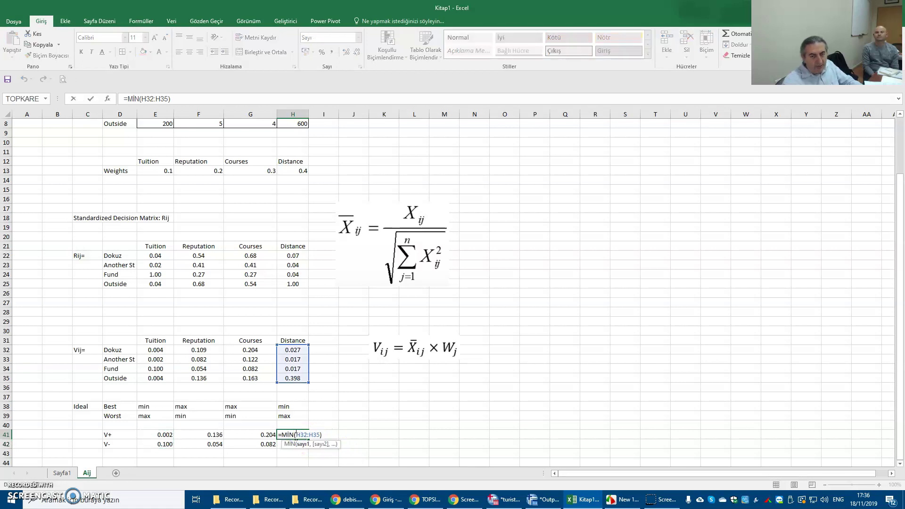
{"action": "key", "text": "Escape"}
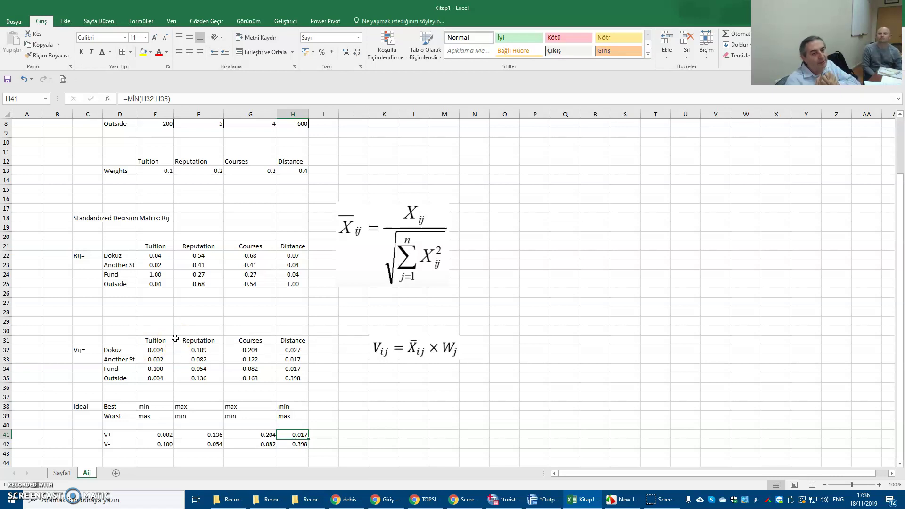
{"action": "scroll", "coordinate": [258, 329], "scroll_direction": "down", "scroll_amount": 1}
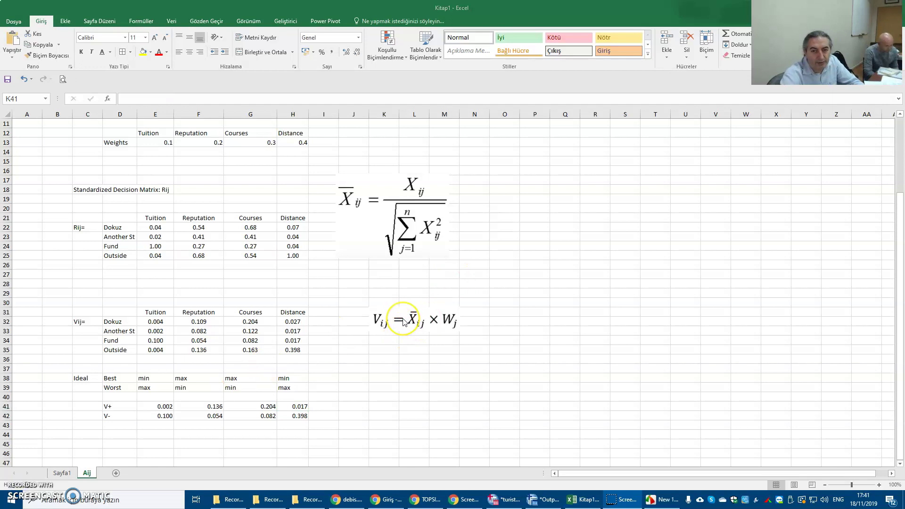
- Move the Vij equation picture right and label I31 with Si+
{"action": "left_click_drag", "start_coordinate": [403, 321], "coordinate": [550, 315]}
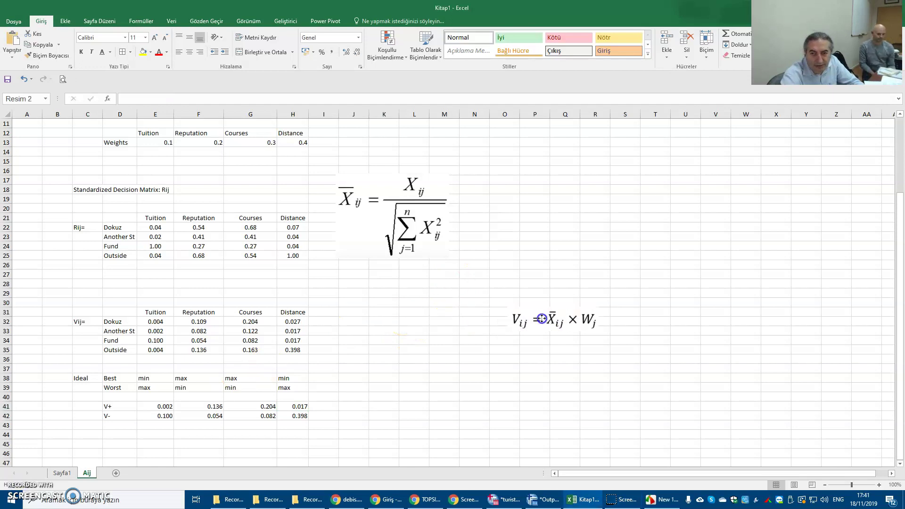
{"action": "left_click", "coordinate": [329, 310]}
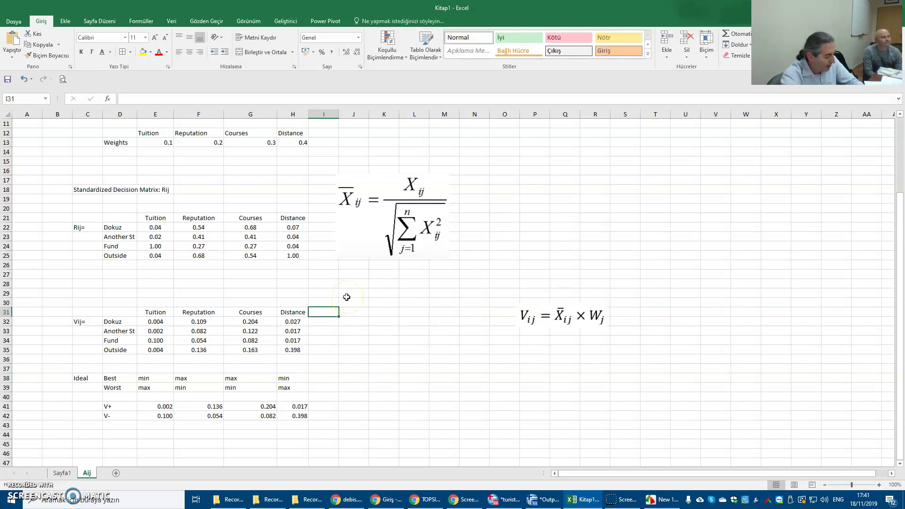
{"action": "type", "text": "Si+"}
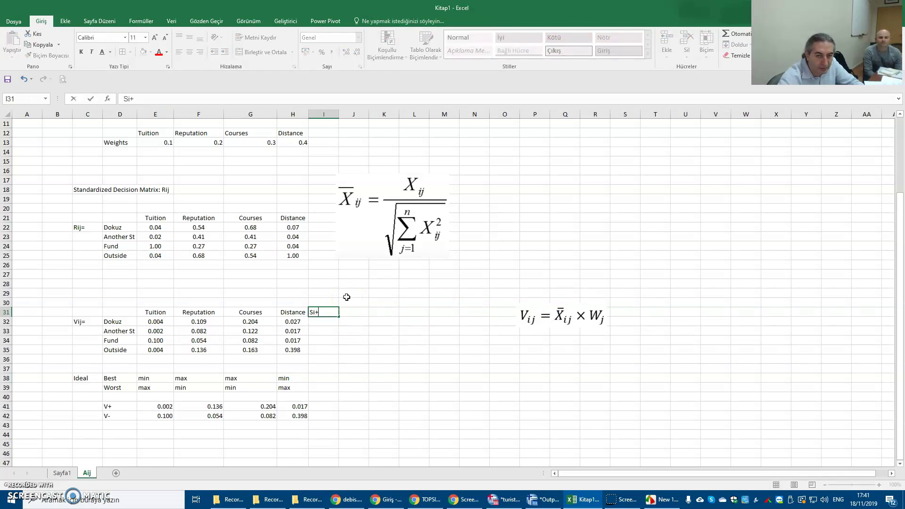
{"action": "key", "text": "Return"}
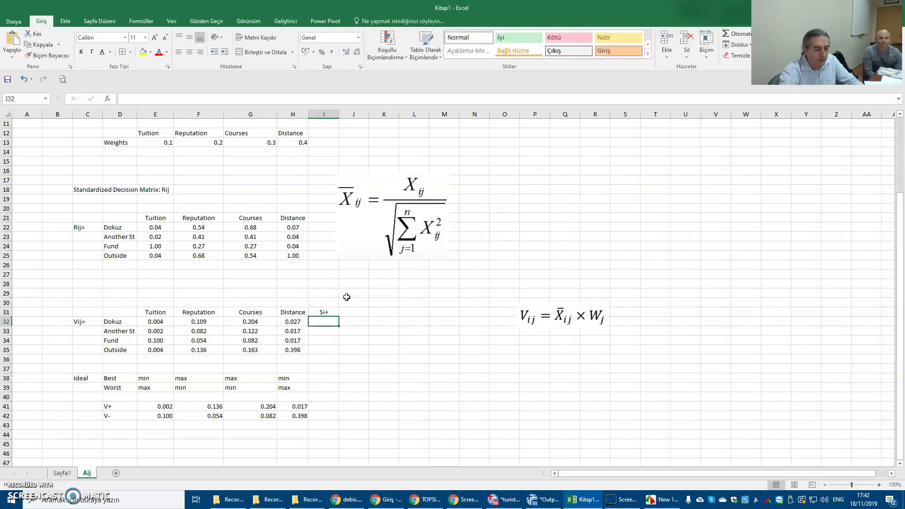
{"action": "type", "text": "="}
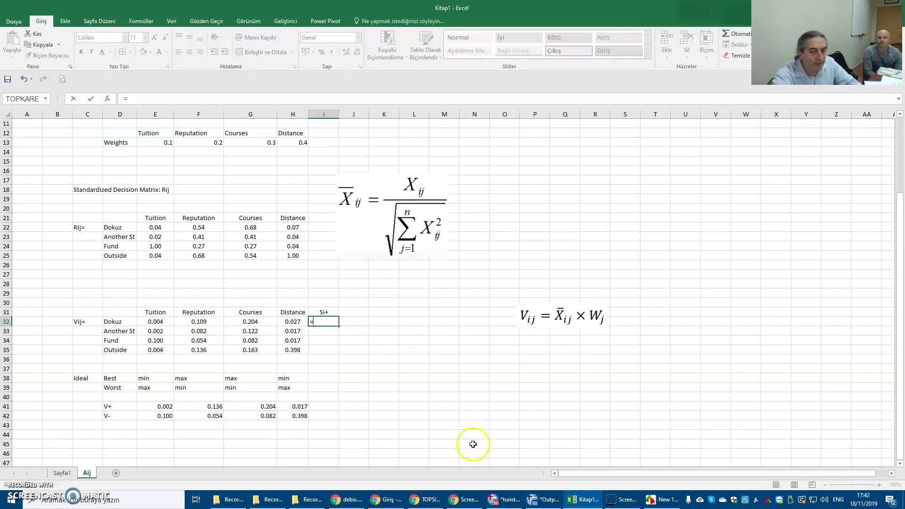
- Paste the Si+ distance formula picture and place it below the Vij equation, then select Dokuz's Si+ cell
{"action": "left_click", "coordinate": [556, 369]}
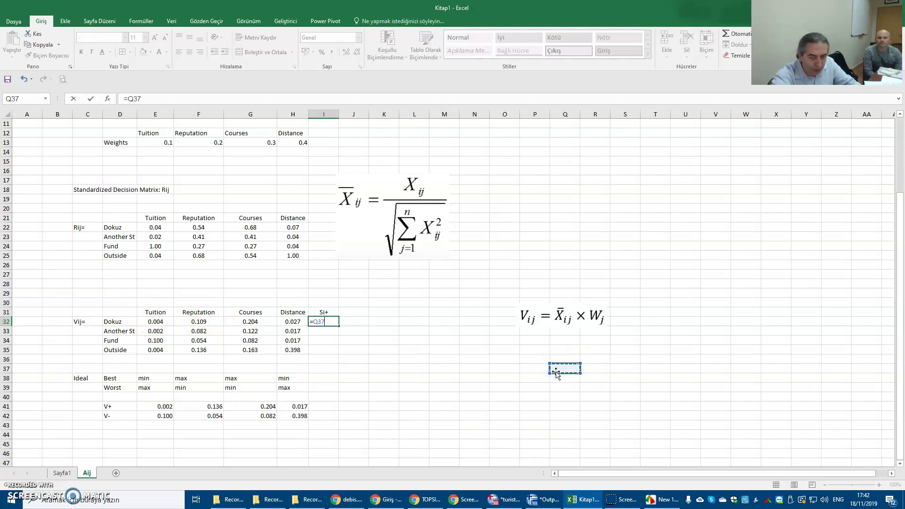
{"action": "key", "text": "Escape"}
{"action": "key", "text": "ctrl+v"}
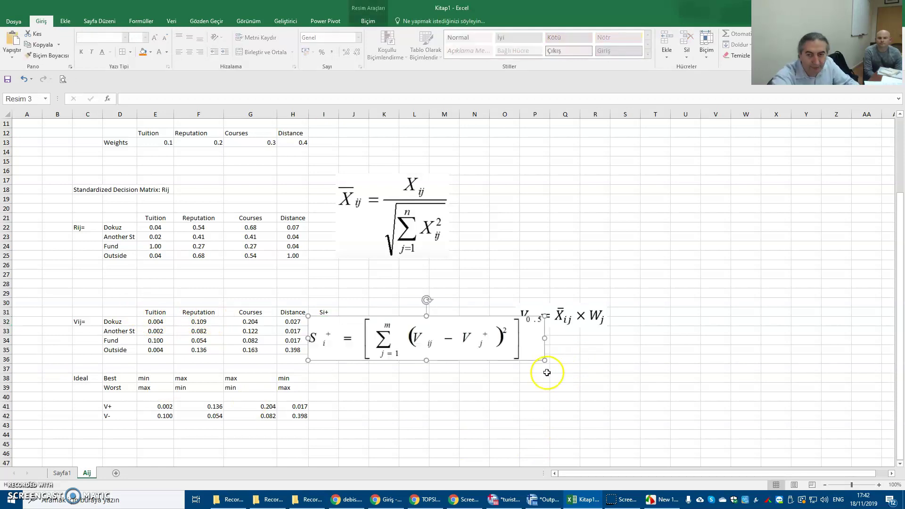
{"action": "left_click_drag", "start_coordinate": [422, 355], "coordinate": [642, 372]}
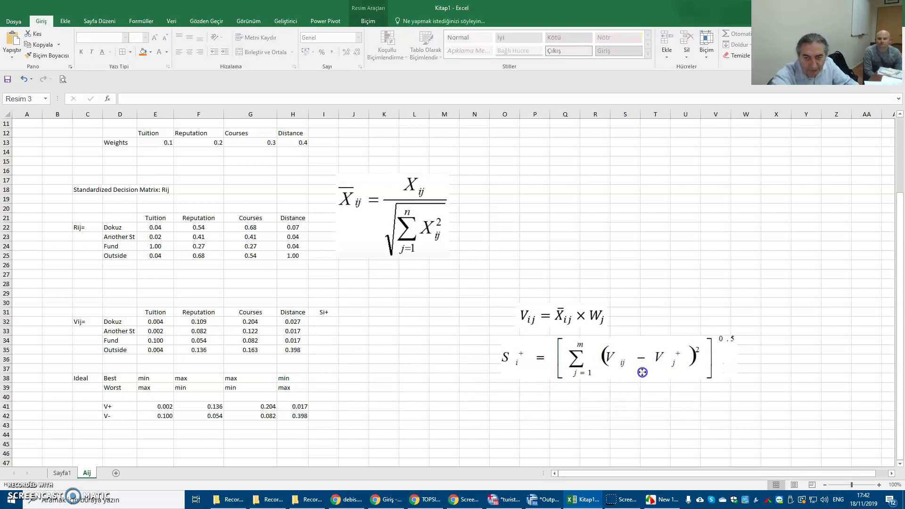
{"action": "left_click", "coordinate": [327, 324]}
{"action": "type", "text": "="}
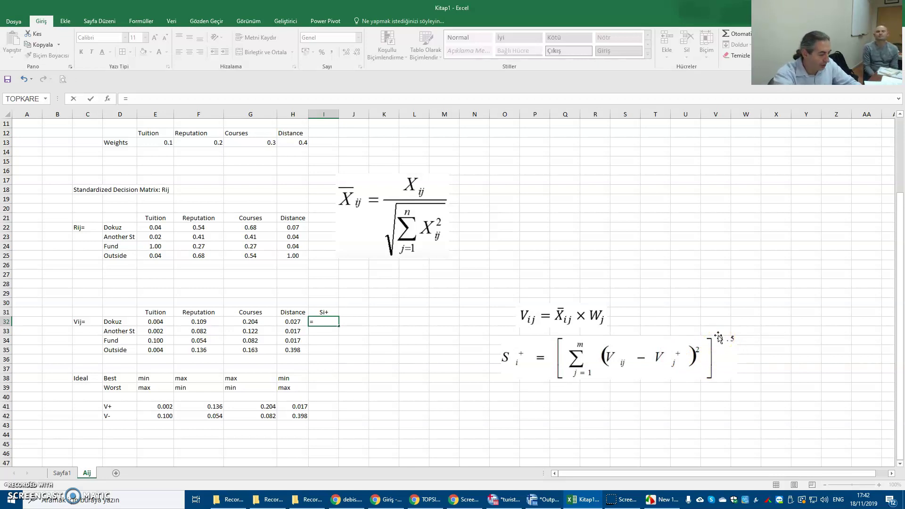
{"action": "type", "text": "top"}
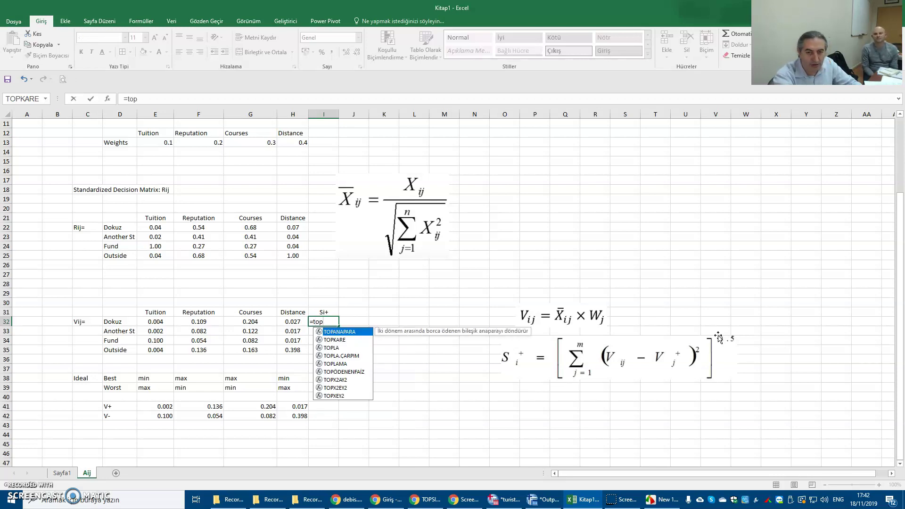
- Build TOPXEY2(E32:H32,E$41:H$41) comparing Dokuz's Vij row with the anchored V+ row
{"action": "left_click", "coordinate": [331, 395]}
{"action": "left_click", "coordinate": [326, 399]}
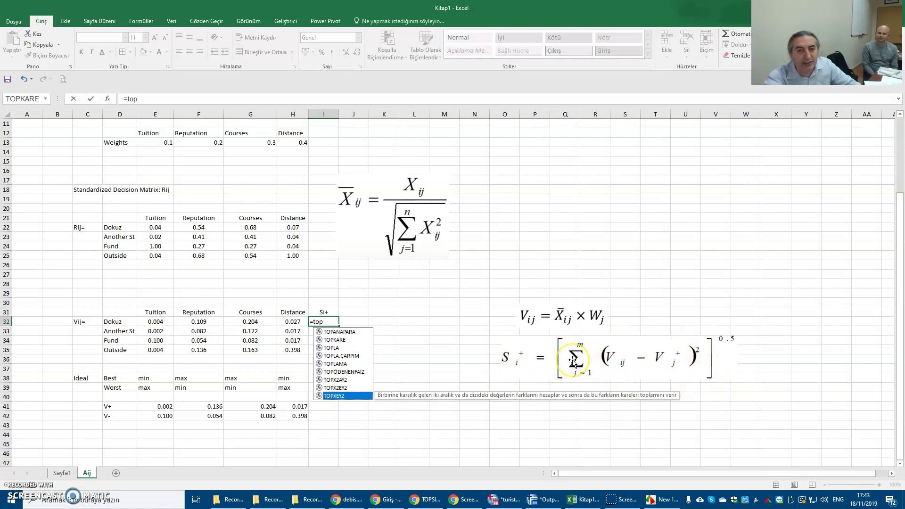
{"action": "double_click", "coordinate": [344, 396]}
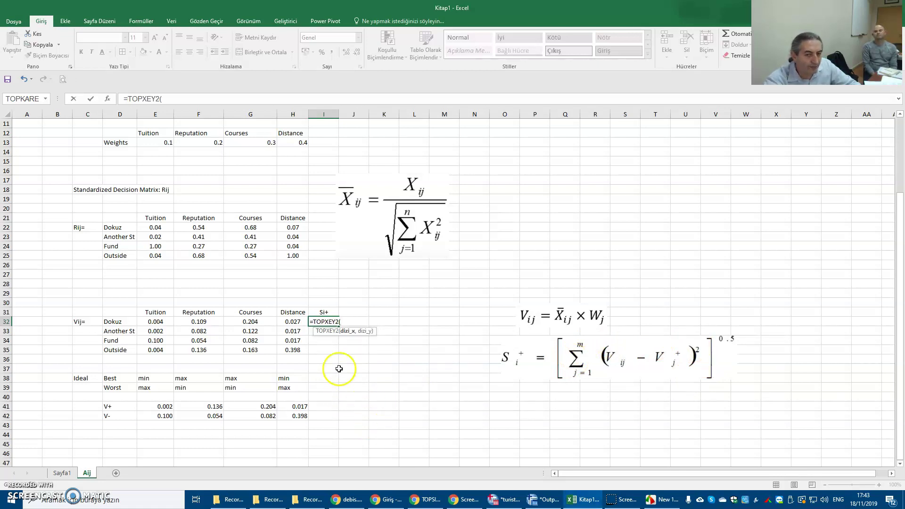
{"action": "left_click_drag", "start_coordinate": [143, 319], "coordinate": [293, 320]}
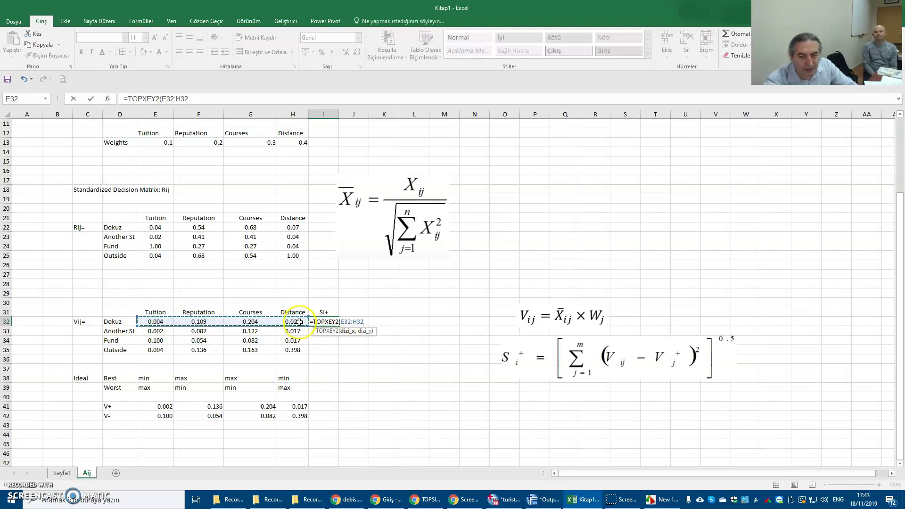
{"action": "type", "text": ","}
{"action": "left_click", "coordinate": [166, 407]}
{"action": "left_click_drag", "start_coordinate": [166, 407], "coordinate": [298, 407]}
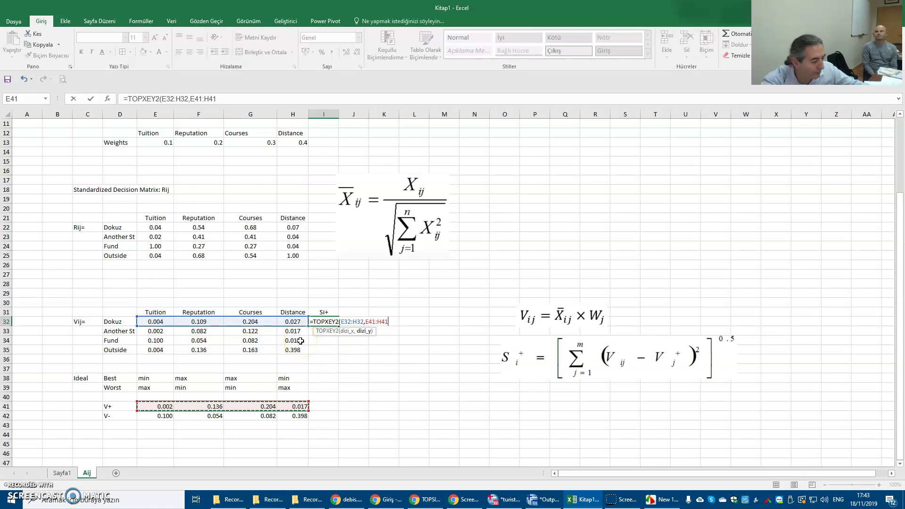
{"action": "key", "text": "F4"}
{"action": "key", "text": "F4"}
- Wrap the sum in KAREKÖK and commit, giving Dokuz's Si+ as 0.029
{"action": "left_click", "coordinate": [364, 323]}
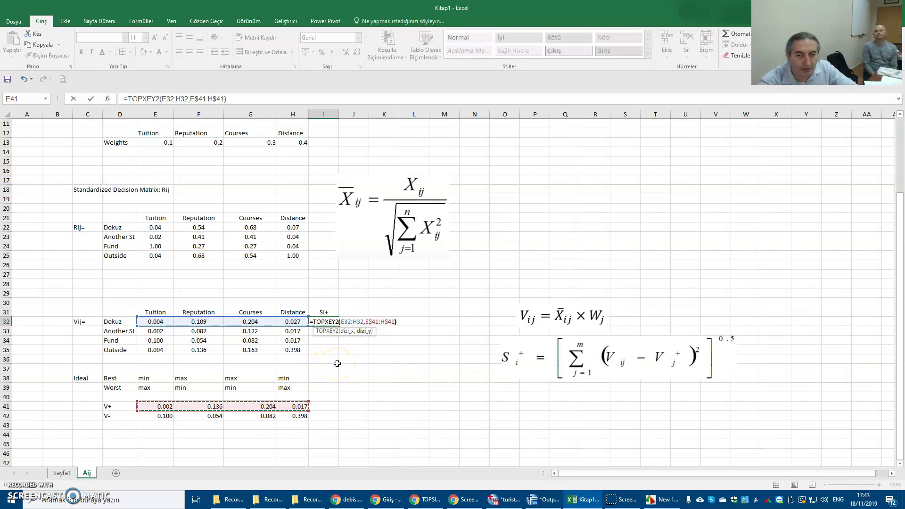
{"action": "left_click", "coordinate": [346, 362]}
{"action": "left_click", "coordinate": [312, 323]}
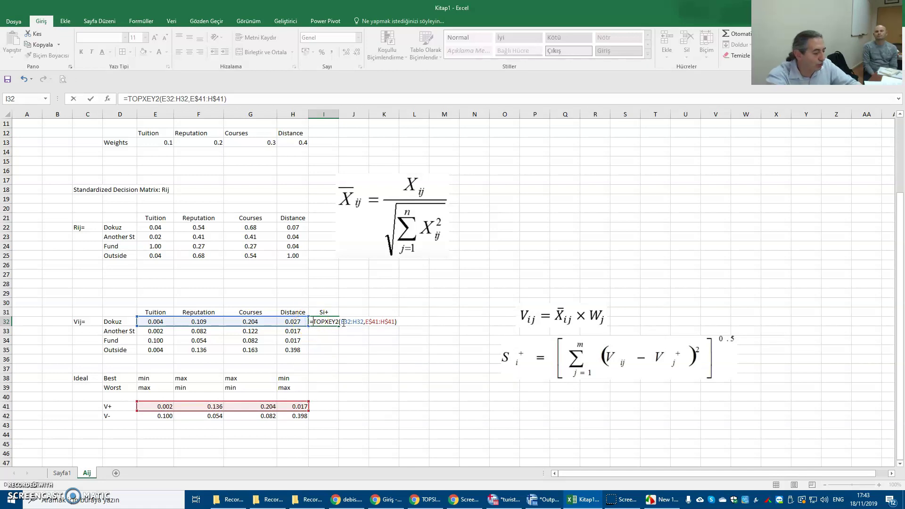
{"action": "type", "text": "KARE"}
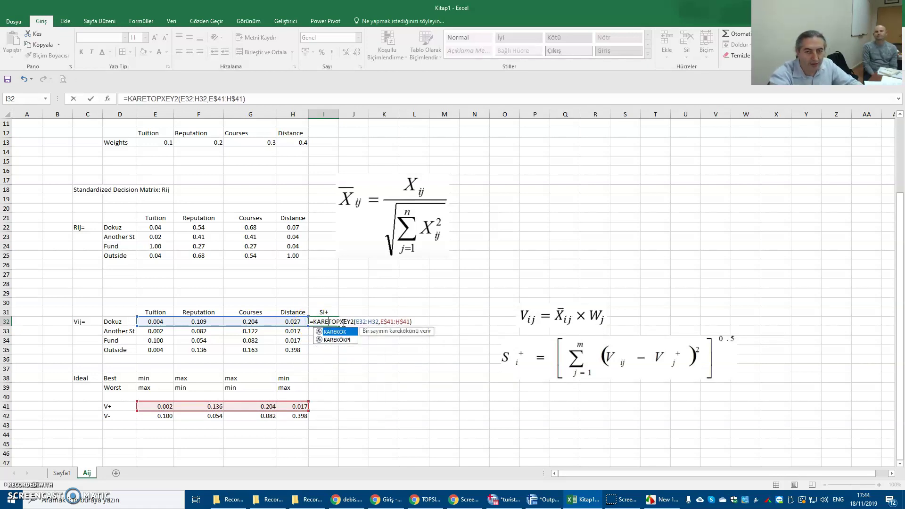
{"action": "double_click", "coordinate": [334, 332]}
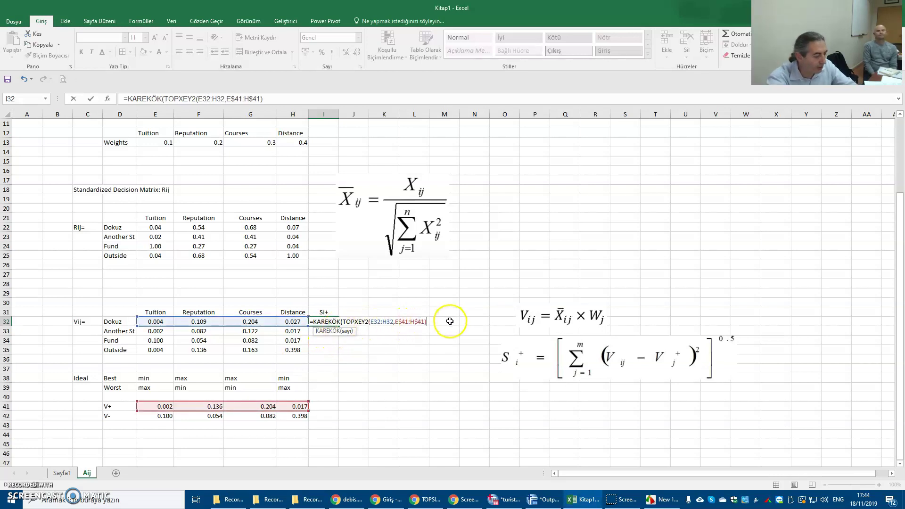
{"action": "type", "text": ")"}
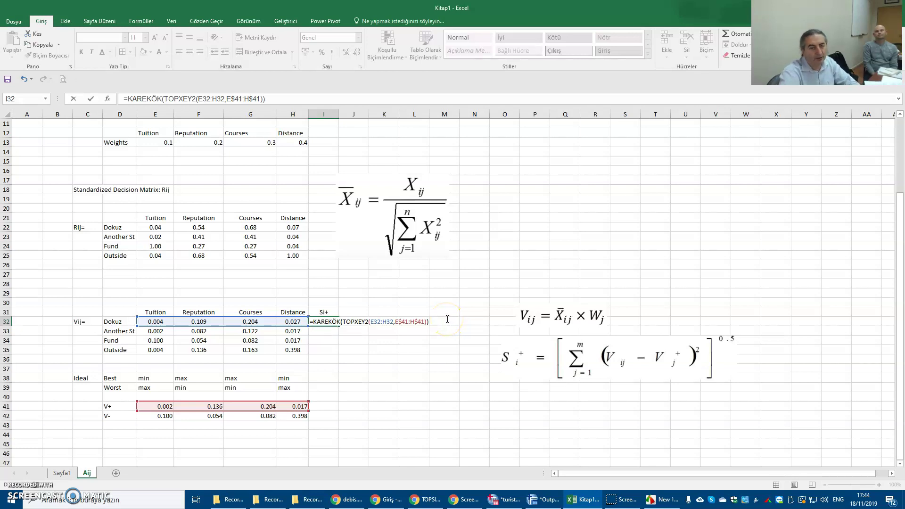
{"action": "key", "text": "Return"}
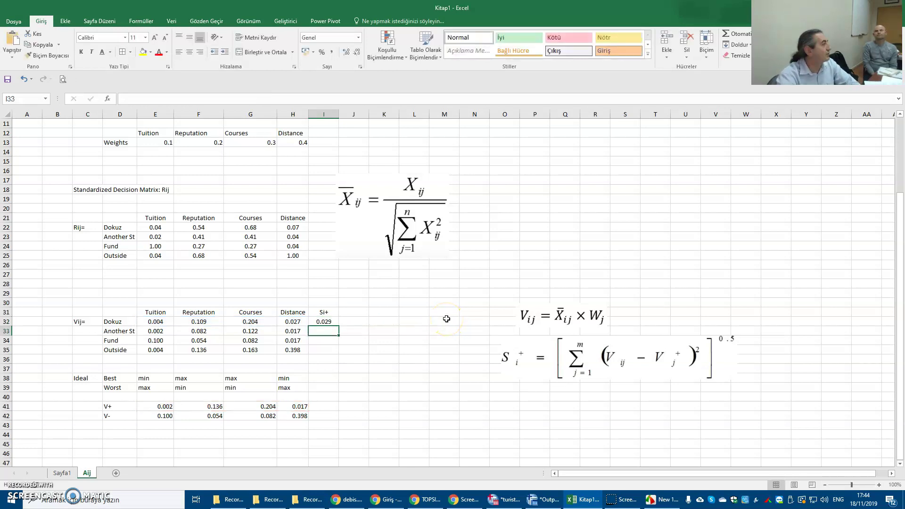
- Fill the Si+ formula down to I35 and verify the Outside row's formula unchanged
{"action": "left_click", "coordinate": [323, 321]}
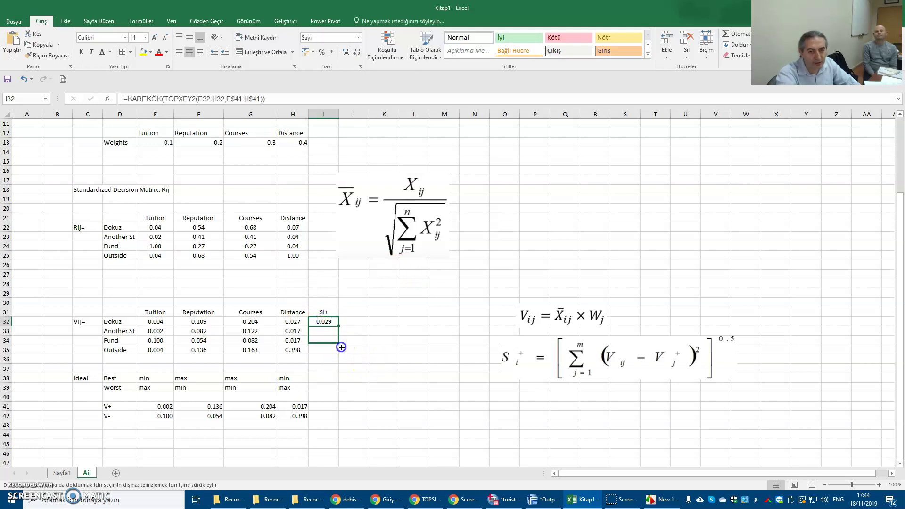
{"action": "left_click_drag", "start_coordinate": [340, 327], "coordinate": [340, 350]}
{"action": "double_click", "coordinate": [325, 350]}
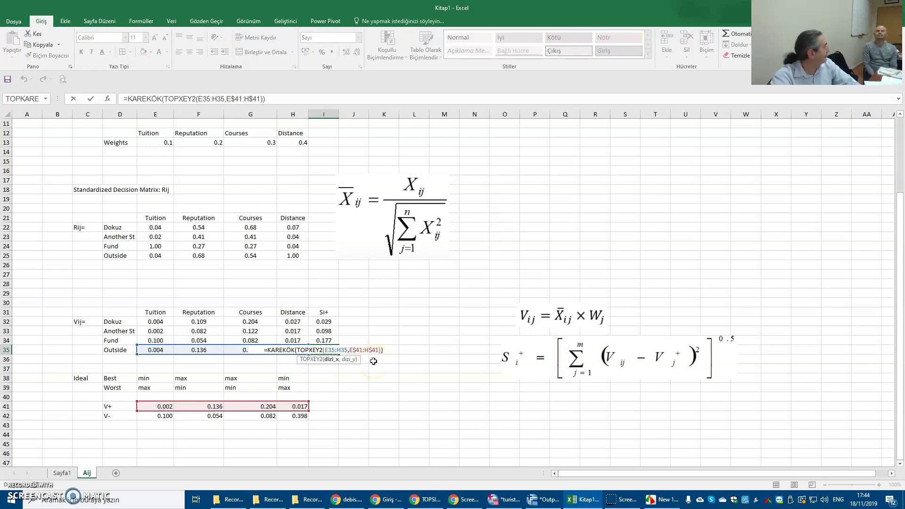
{"action": "key", "text": "Escape"}
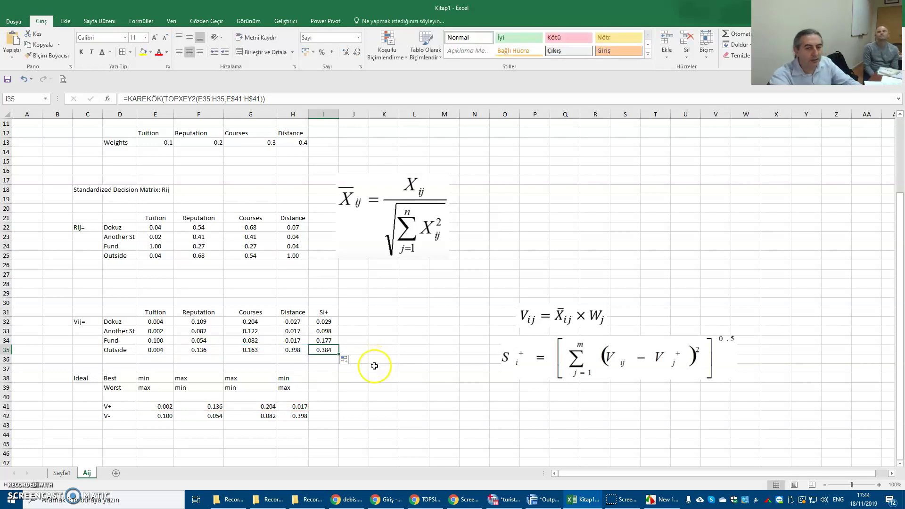
- Add the Si- heading beside Si+ and review Dokuz's Si+ formula ranges for reference
{"action": "left_click", "coordinate": [343, 312]}
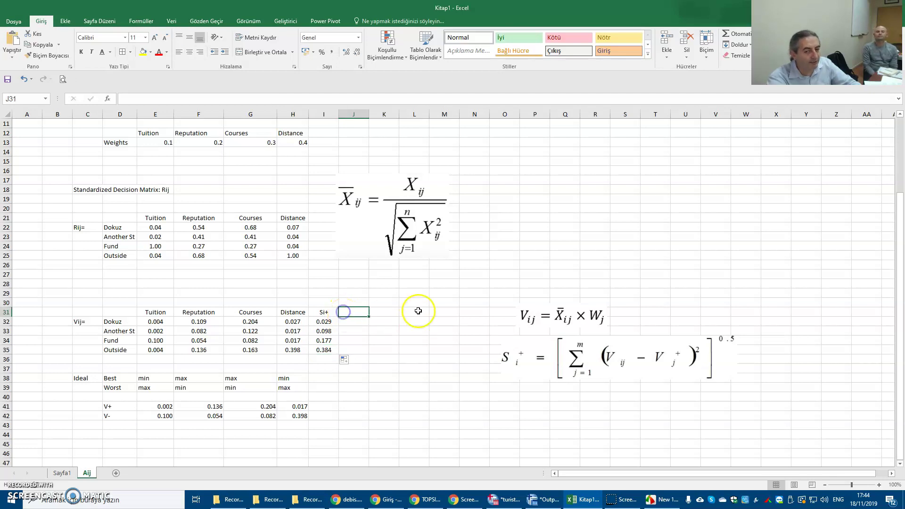
{"action": "type", "text": "Si-"}
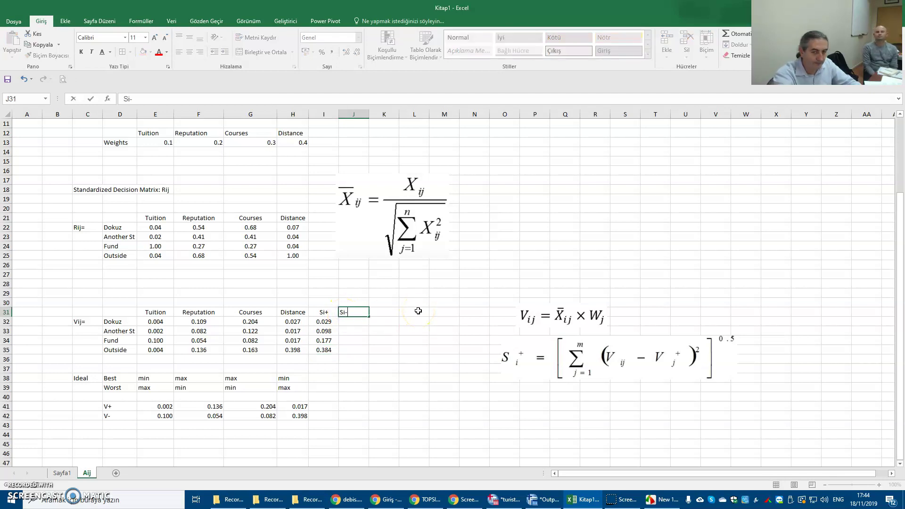
{"action": "key", "text": "Return"}
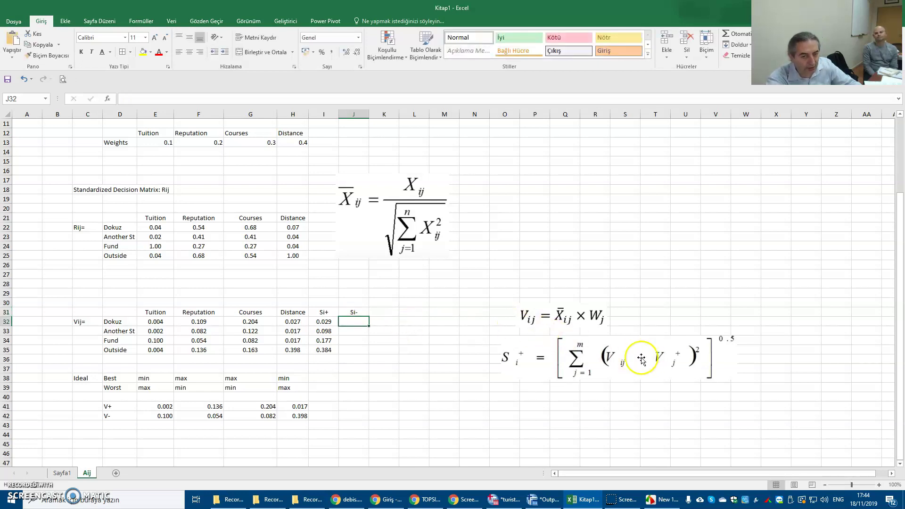
{"action": "left_click", "coordinate": [321, 321]}
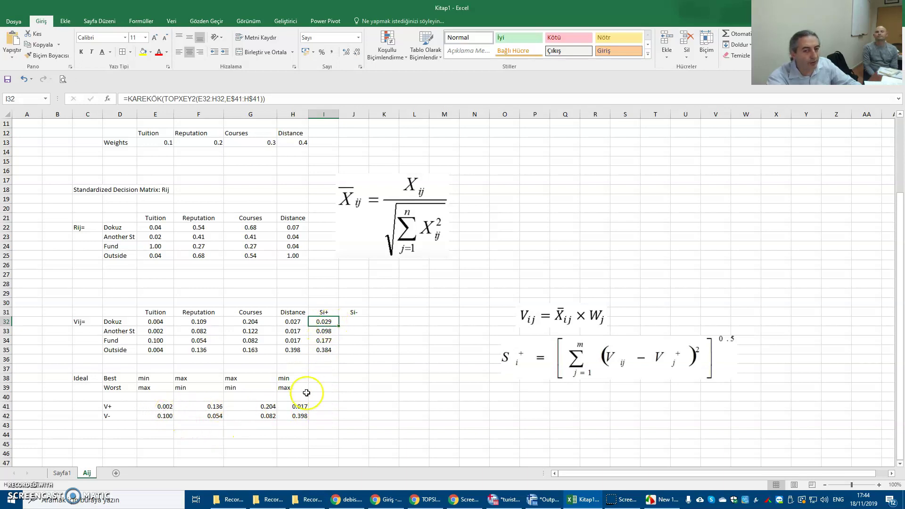
{"action": "double_click", "coordinate": [327, 322]}
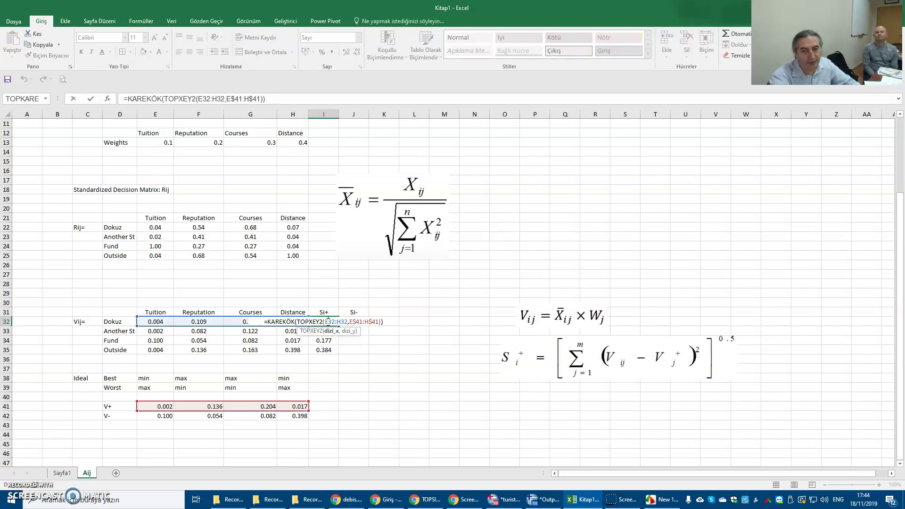
{"action": "key", "text": "Escape"}
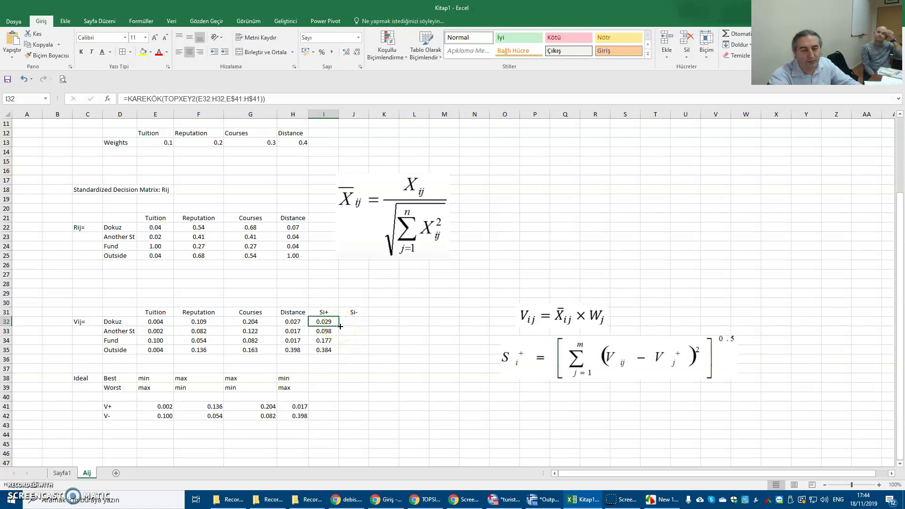
- Enter KAREKÖK(TOPXEY2(...)) in Dokuz's Si- cell referencing its Vij row and the V- row
{"action": "left_click", "coordinate": [353, 322]}
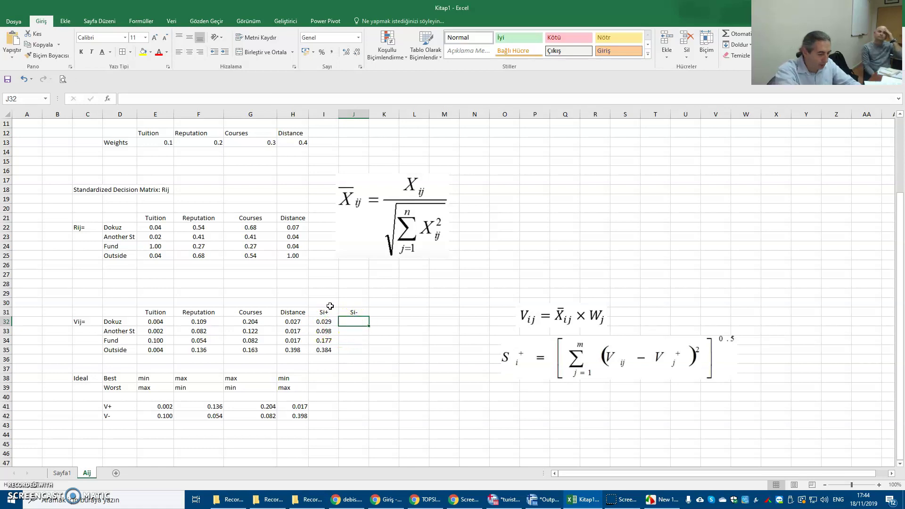
{"action": "type", "text": "="}
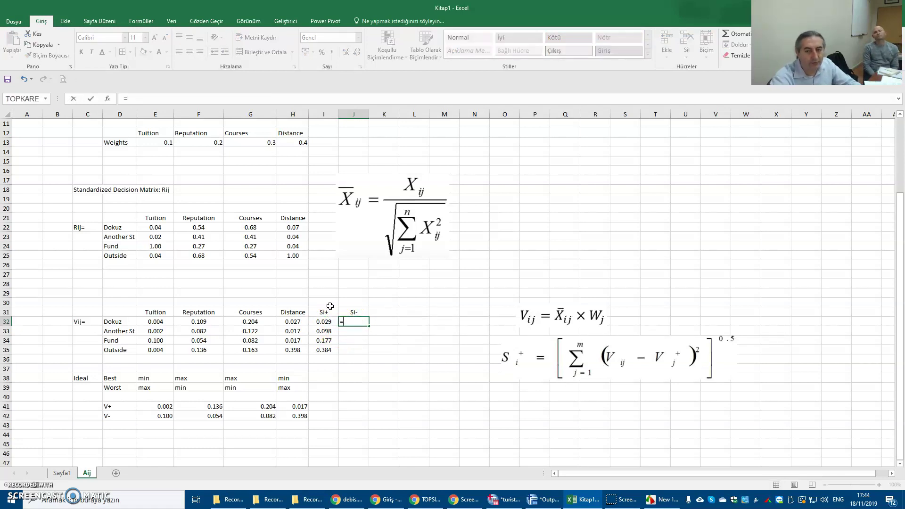
{"action": "type", "text": "top"}
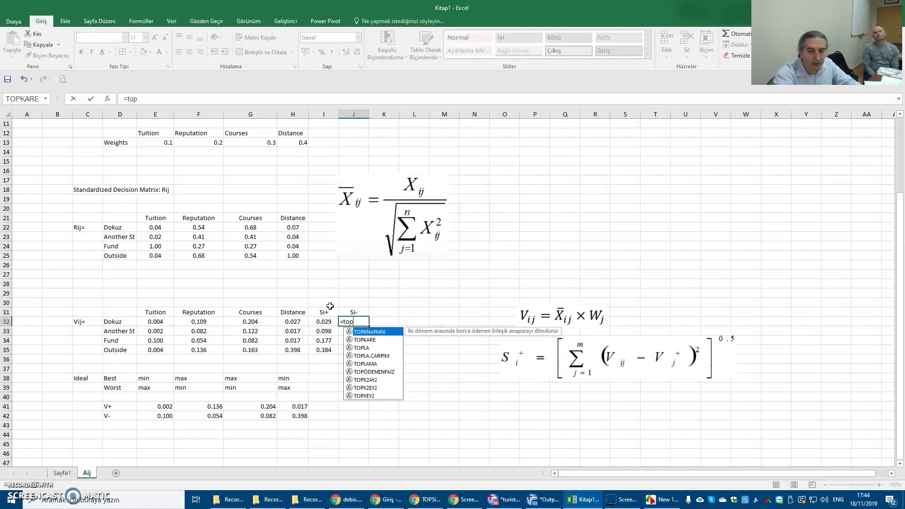
{"action": "double_click", "coordinate": [369, 396]}
{"action": "left_click_drag", "start_coordinate": [158, 321], "coordinate": [324, 323]}
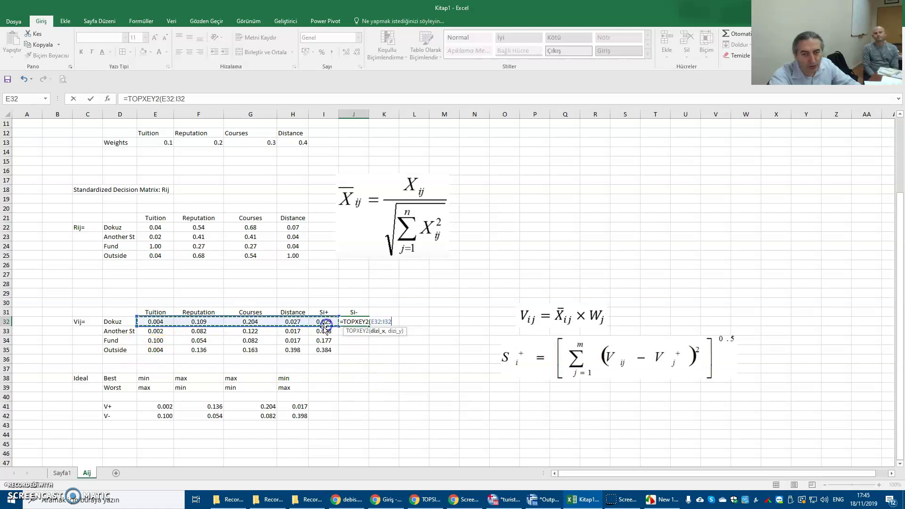
{"action": "type", "text": ","}
{"action": "left_click_drag", "start_coordinate": [164, 415], "coordinate": [290, 419]}
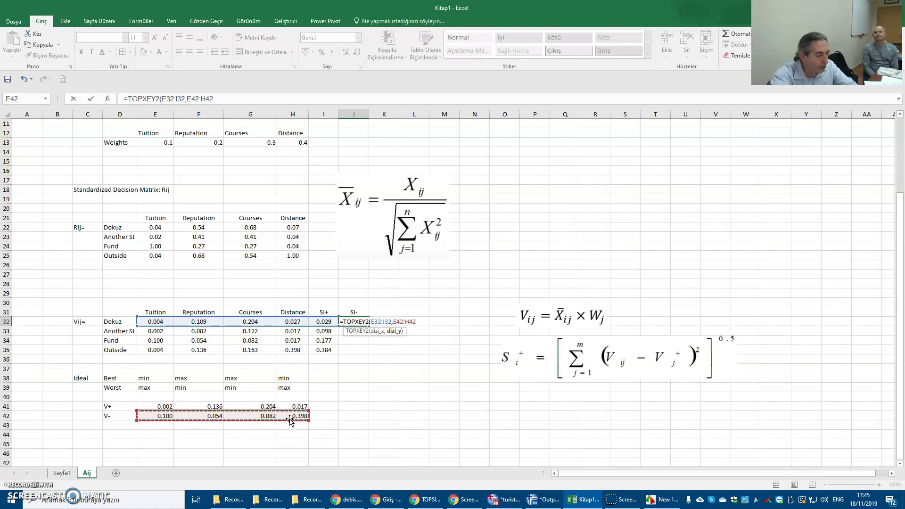
{"action": "type", "text": ")"}
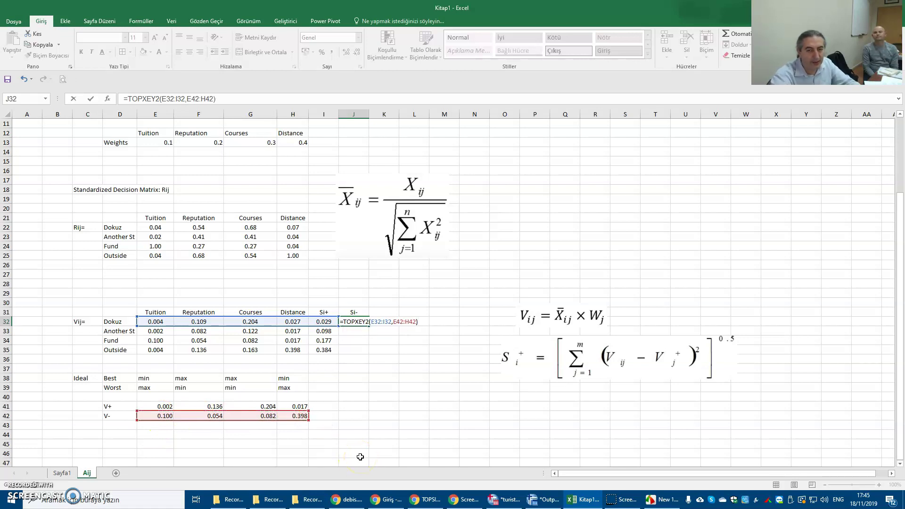
{"action": "left_click", "coordinate": [341, 322]}
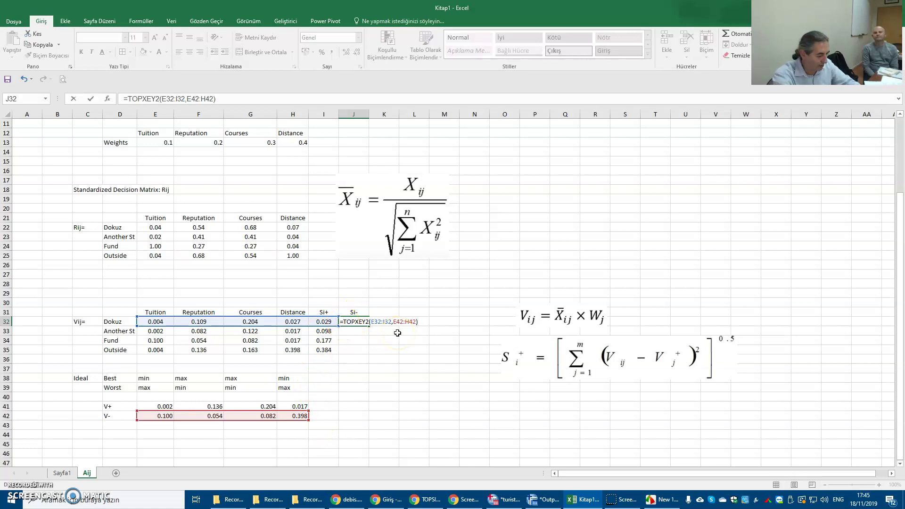
{"action": "type", "text": "KAre"}
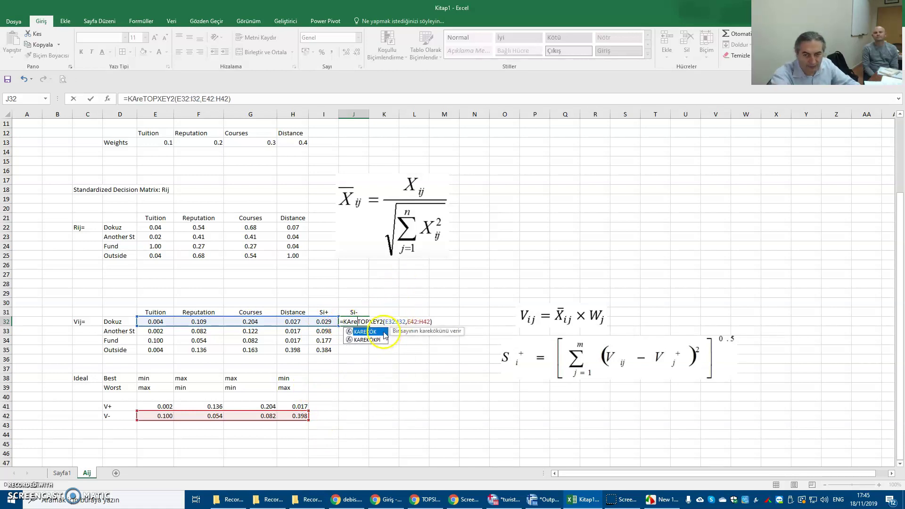
{"action": "double_click", "coordinate": [383, 332]}
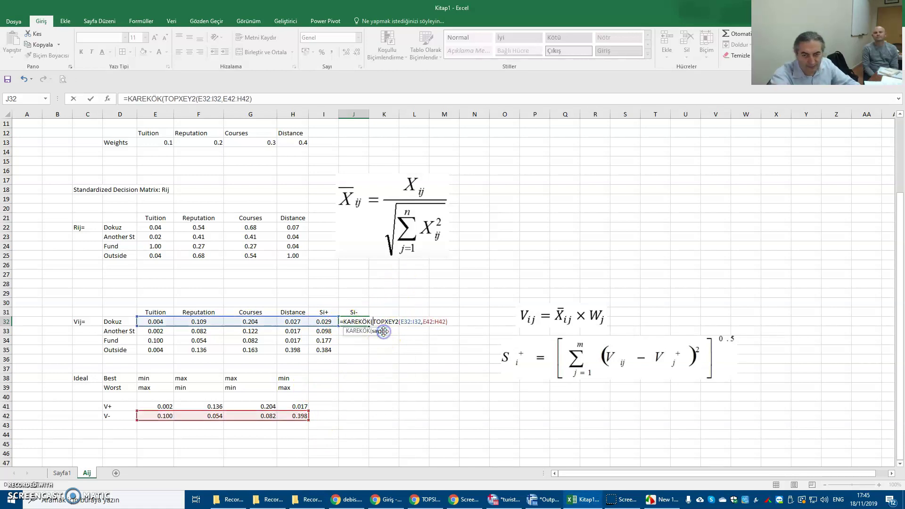
- Position the caret in the V- row reference to add $ anchors
{"action": "left_click", "coordinate": [449, 321]}
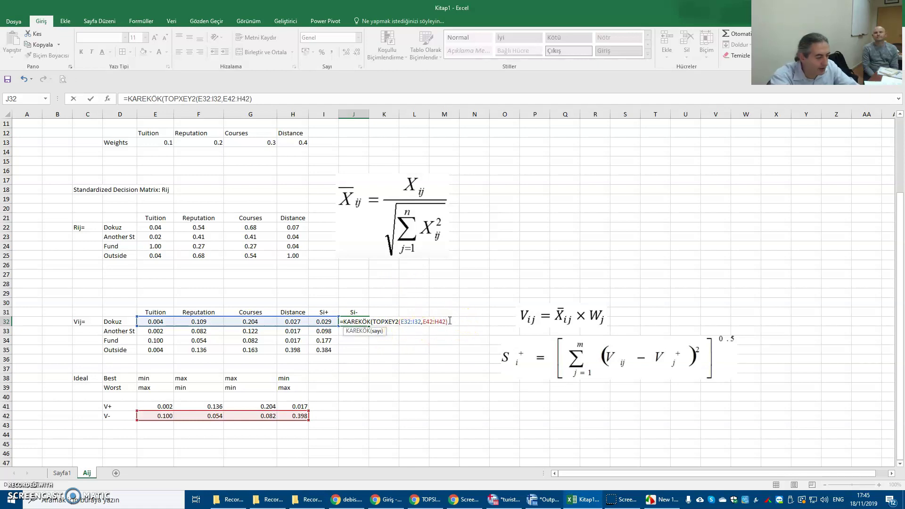
{"action": "type", "text": ")"}
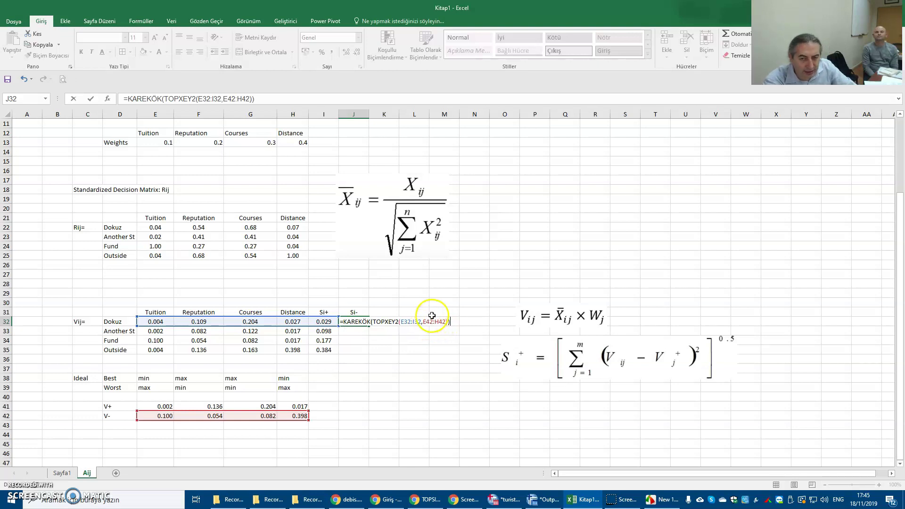
{"action": "left_click", "coordinate": [431, 321]}
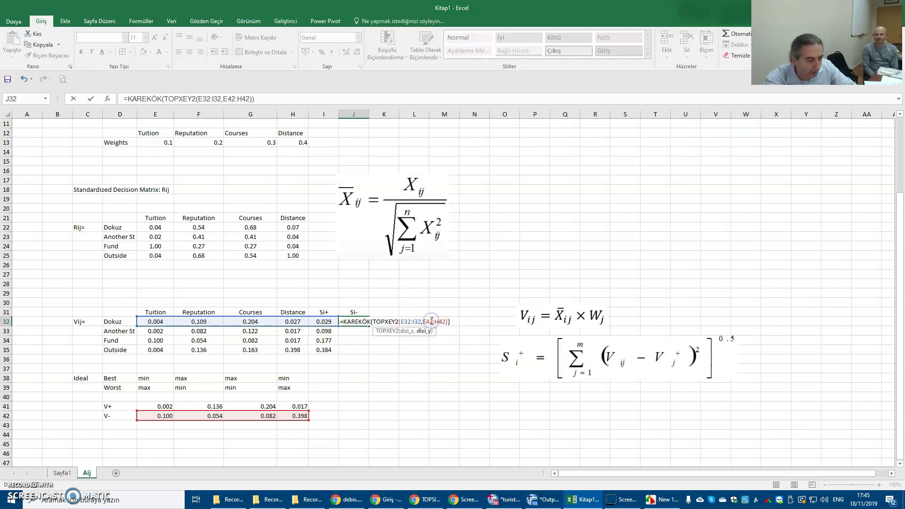
{"action": "left_click", "coordinate": [427, 321]}
{"action": "type", "text": "$42:H$"}
- Commit the Si- formula with E$42:H$42 anchors and accept Excel's parenthesis correction
{"action": "left_click", "coordinate": [449, 374]}
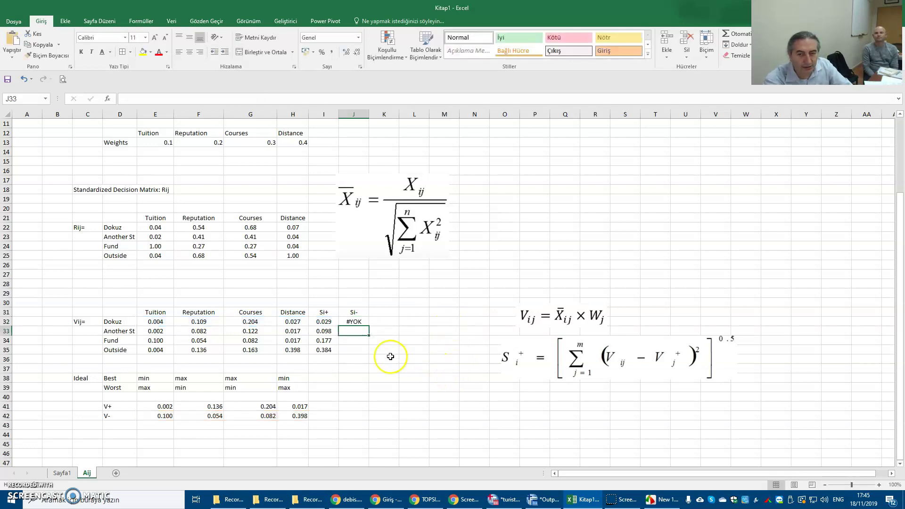
{"action": "double_click", "coordinate": [359, 321]}
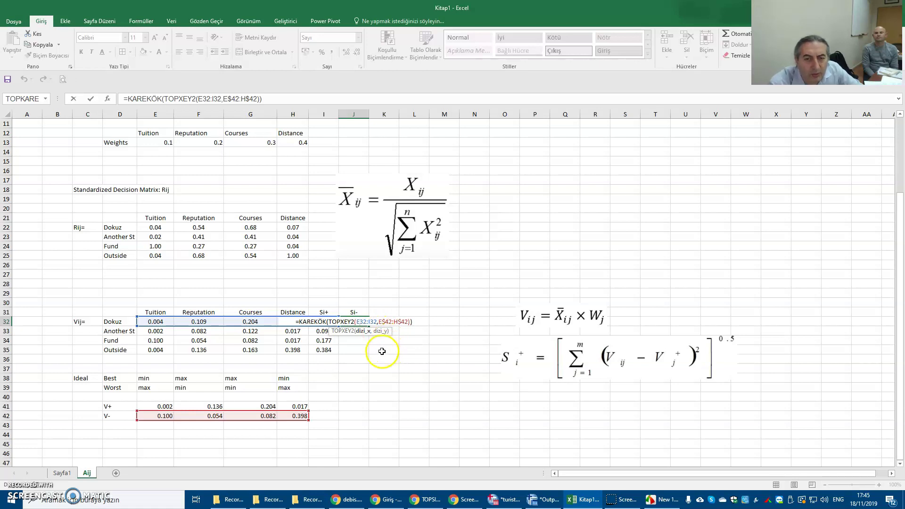
{"action": "left_click", "coordinate": [416, 322]}
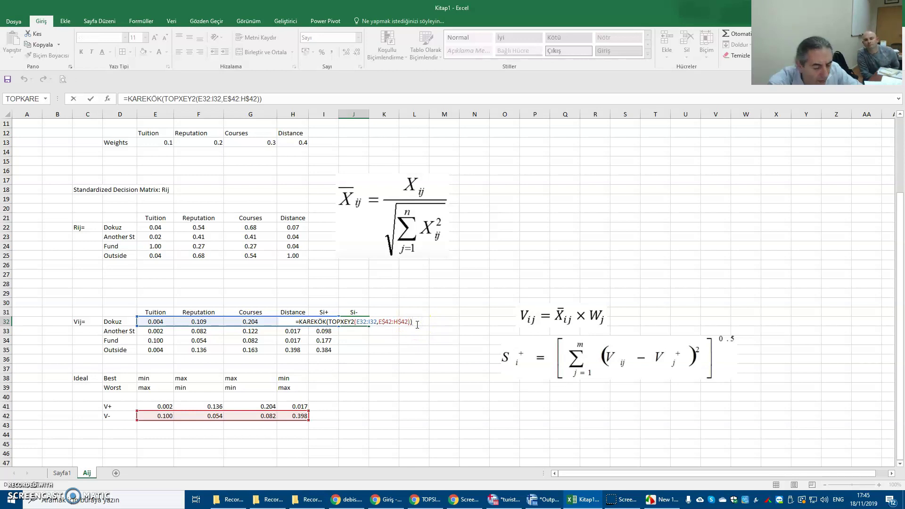
{"action": "type", "text": ")"}
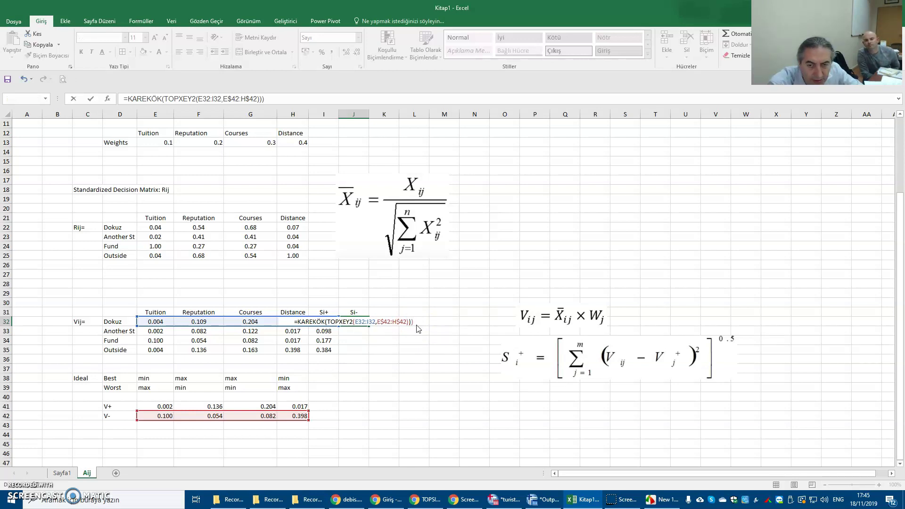
{"action": "key", "text": "Return"}
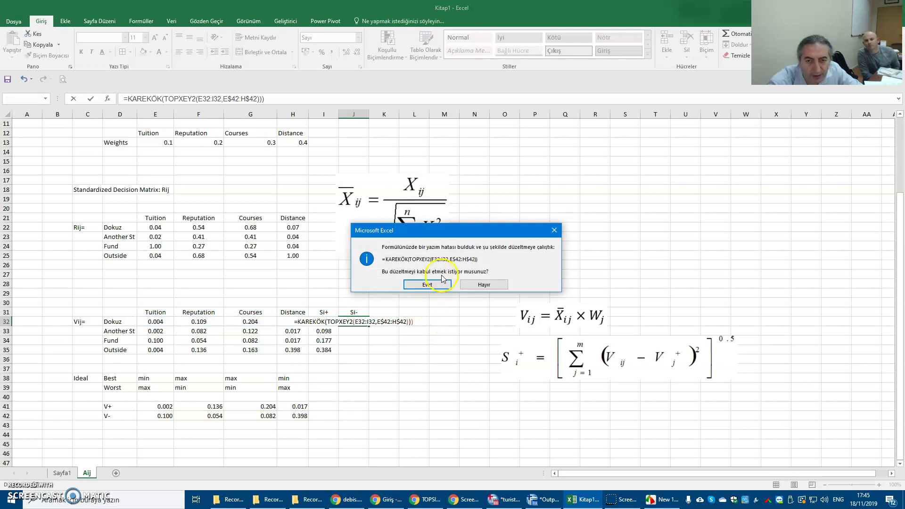
{"action": "left_click", "coordinate": [442, 288]}
{"action": "left_click", "coordinate": [353, 321]}
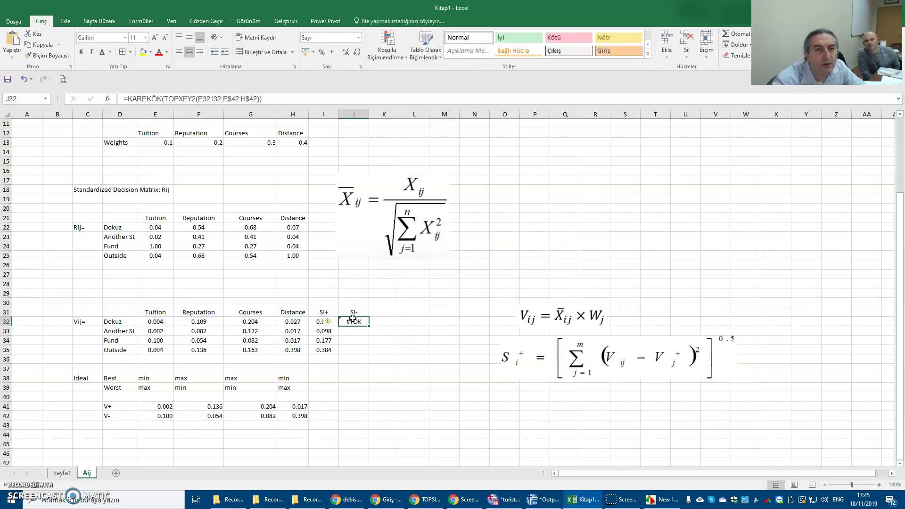
- Correct the Dokuz range to end at column H (E32:H32)
{"action": "double_click", "coordinate": [355, 322]}
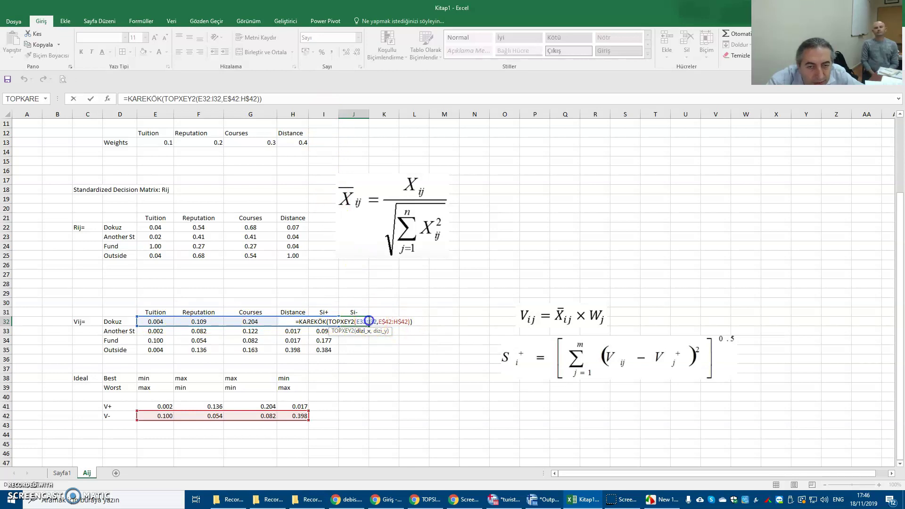
{"action": "key", "text": "BackSpace"}
{"action": "type", "text": "H"}
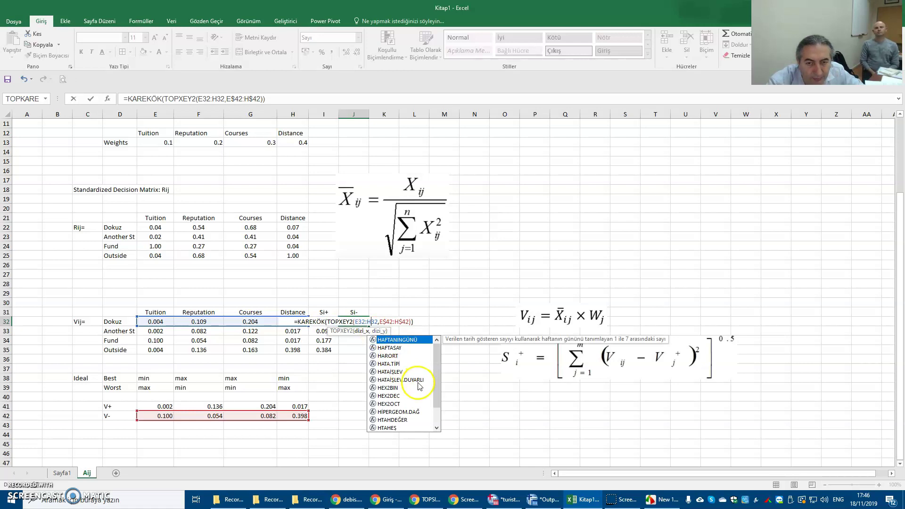
- Commit the corrected Si- formula so Dokuz shows 0.407
{"action": "key", "text": "Return"}
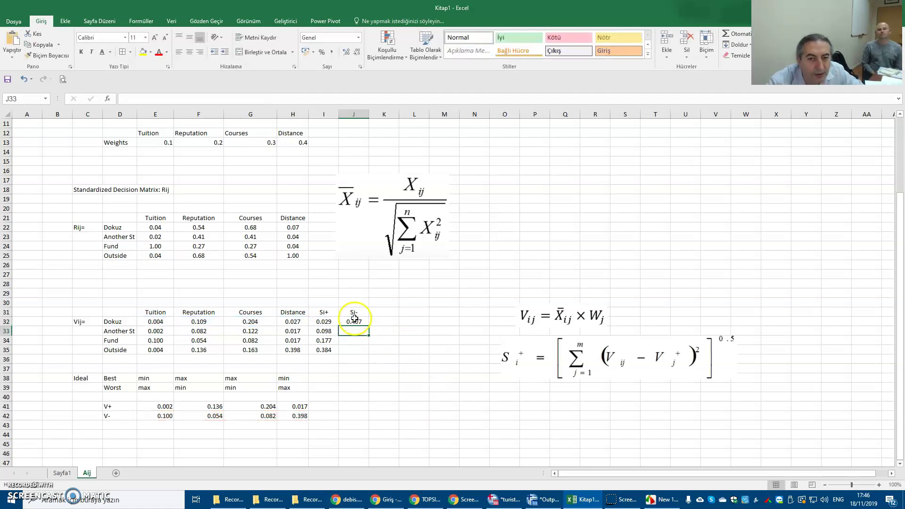
{"action": "double_click", "coordinate": [356, 321]}
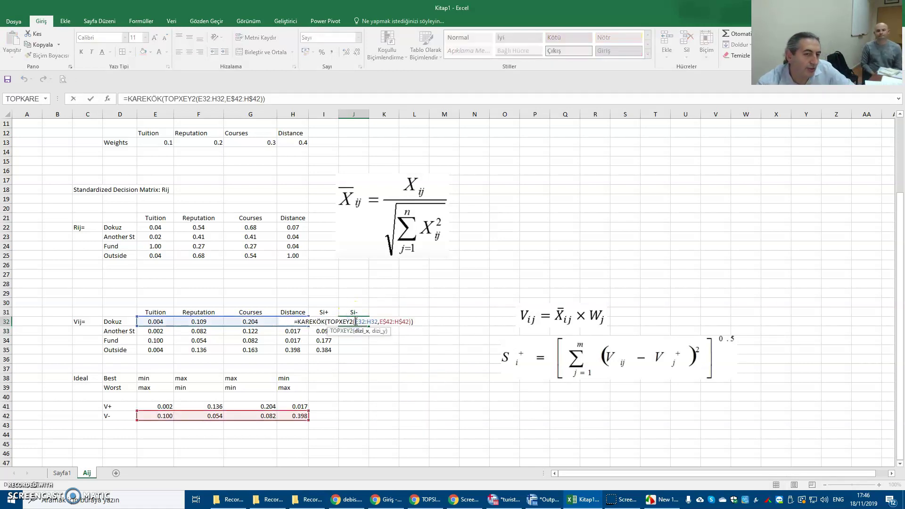
{"action": "key", "text": "Return"}
{"action": "left_click", "coordinate": [361, 324]}
- Fill the Si- formula down to J35, giving 0.397, 0.382 and 0.150, and check the Outside formula
{"action": "left_click_drag", "start_coordinate": [369, 327], "coordinate": [367, 367]}
{"action": "left_click", "coordinate": [365, 390]}
{"action": "double_click", "coordinate": [360, 349]}
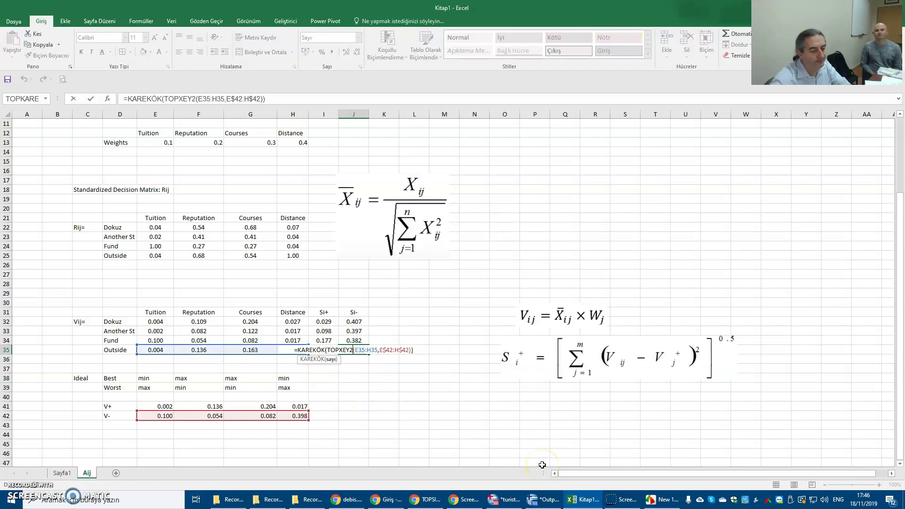
{"action": "key", "text": "Return"}
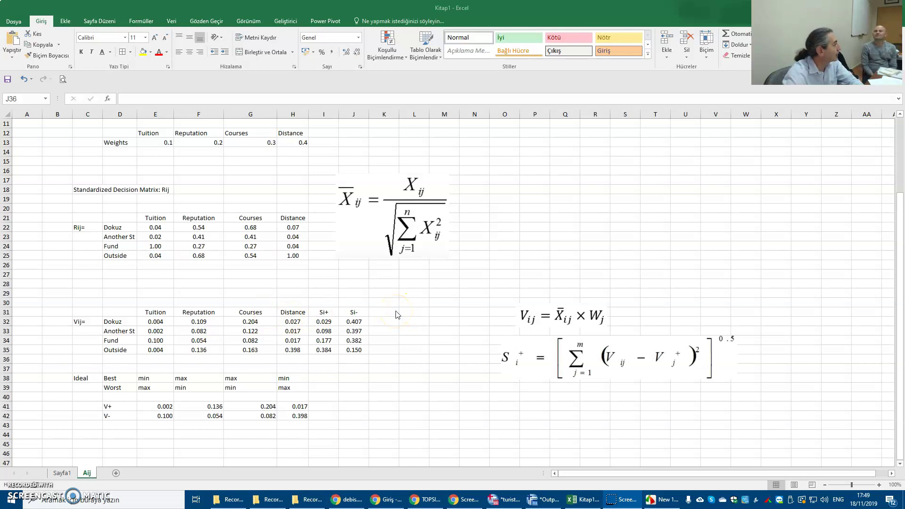
- Add a Ci= label in O43 with the relative-closeness formula picture positioned beside it
{"action": "left_click", "coordinate": [501, 425]}
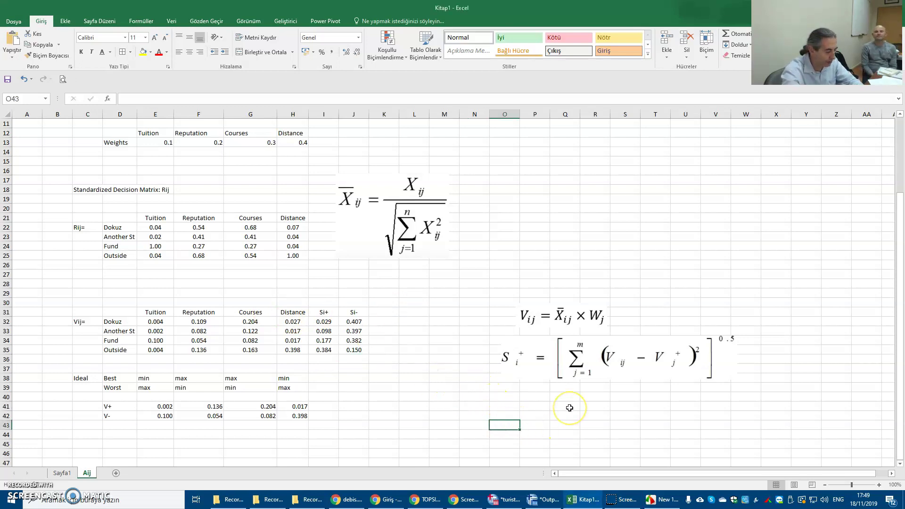
{"action": "type", "text": "Ci="}
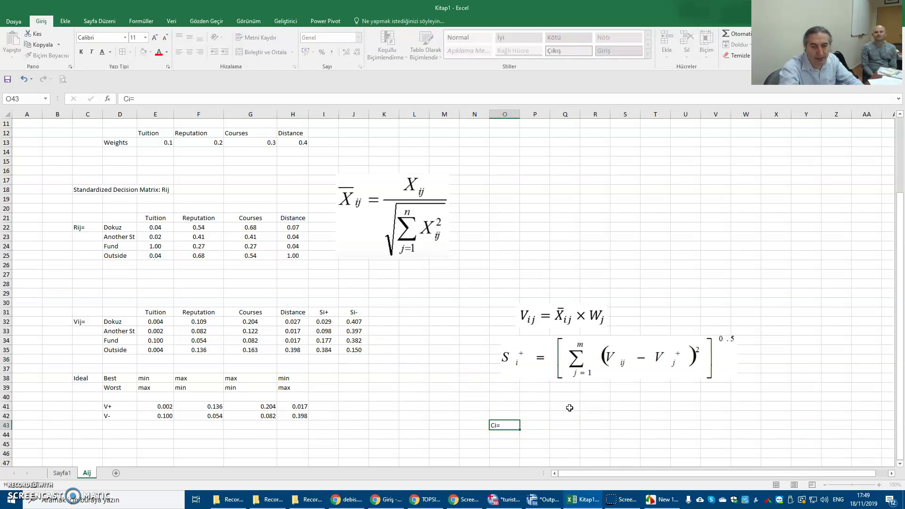
{"action": "key", "text": "Tab"}
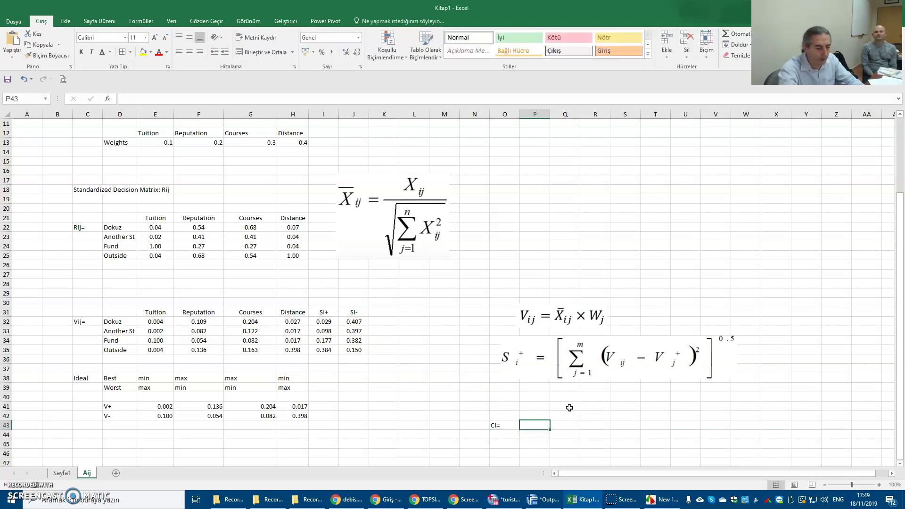
{"action": "key", "text": "ctrl+v"}
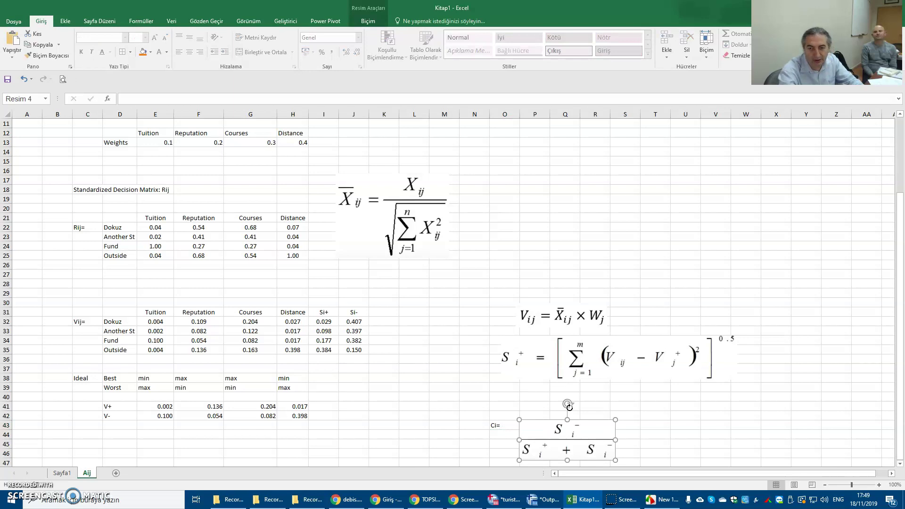
{"action": "left_click", "coordinate": [569, 404]}
{"action": "left_click_drag", "start_coordinate": [580, 447], "coordinate": [587, 415]}
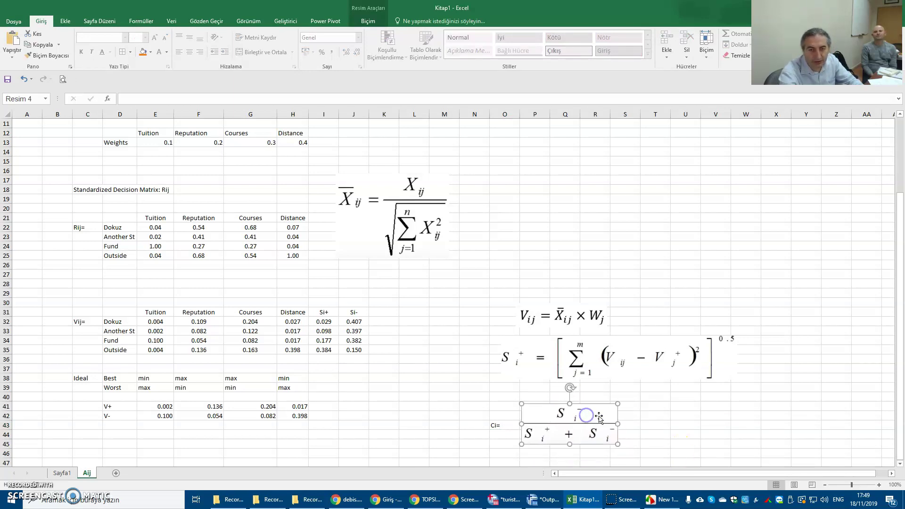
{"action": "type", "text": "-"}
- Head column K with Ci
{"action": "left_click", "coordinate": [383, 309]}
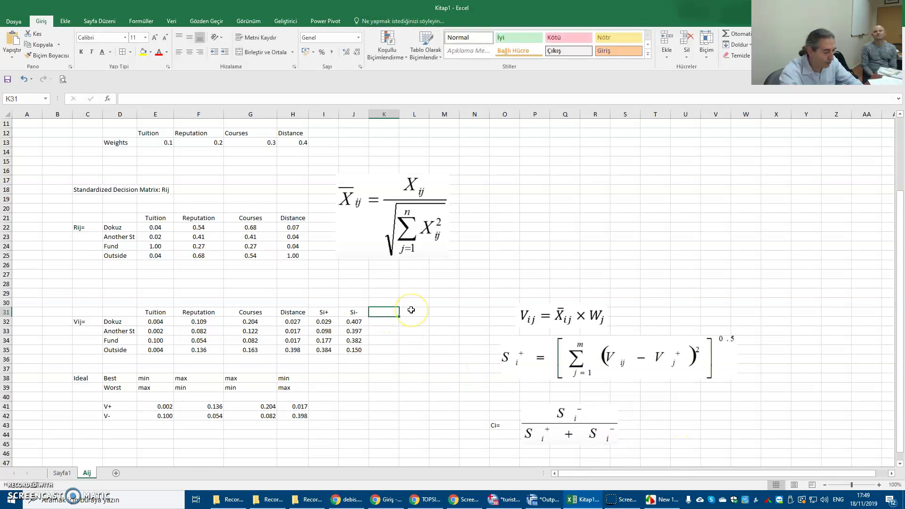
{"action": "type", "text": "Ci"}
{"action": "key", "text": "Return"}
{"action": "type", "text": "="}
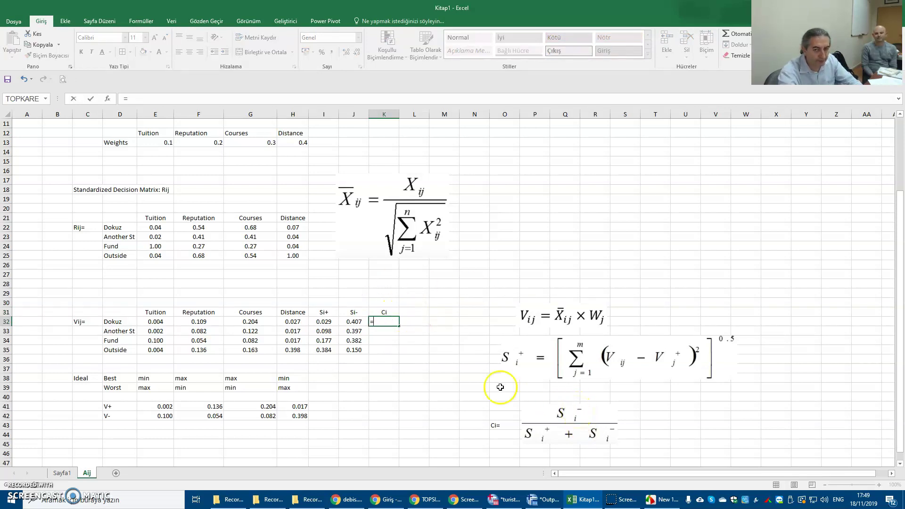
- Enter =J32/(J32+I32) for Dokuz's Ci and fill it down to K35 for all four universities
{"action": "left_click", "coordinate": [350, 322]}
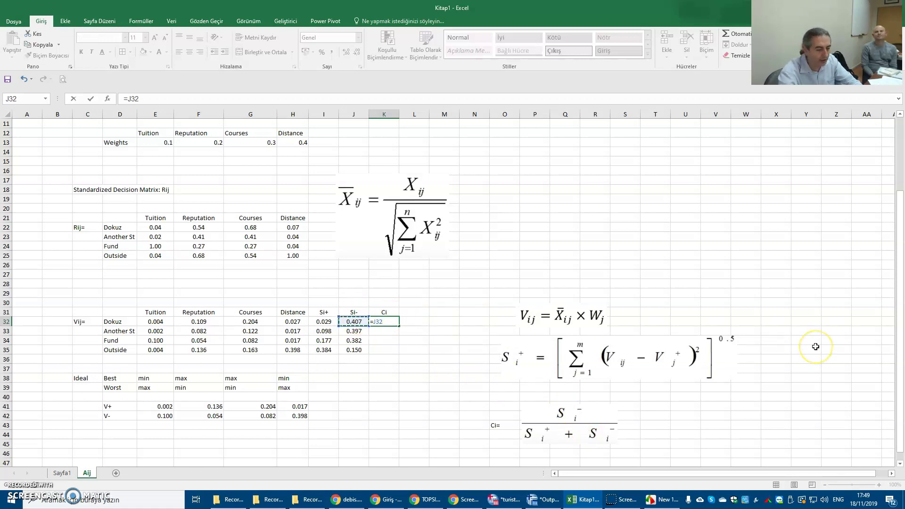
{"action": "type", "text": "/("}
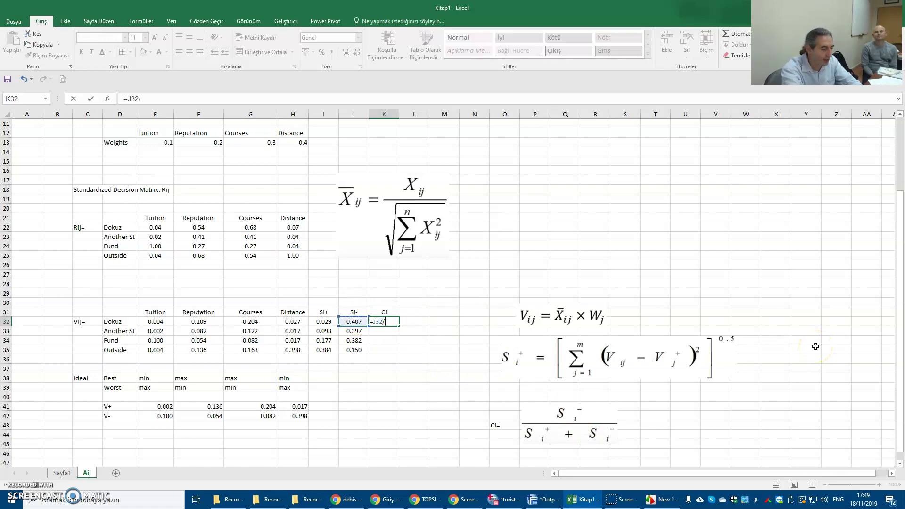
{"action": "left_click", "coordinate": [356, 322]}
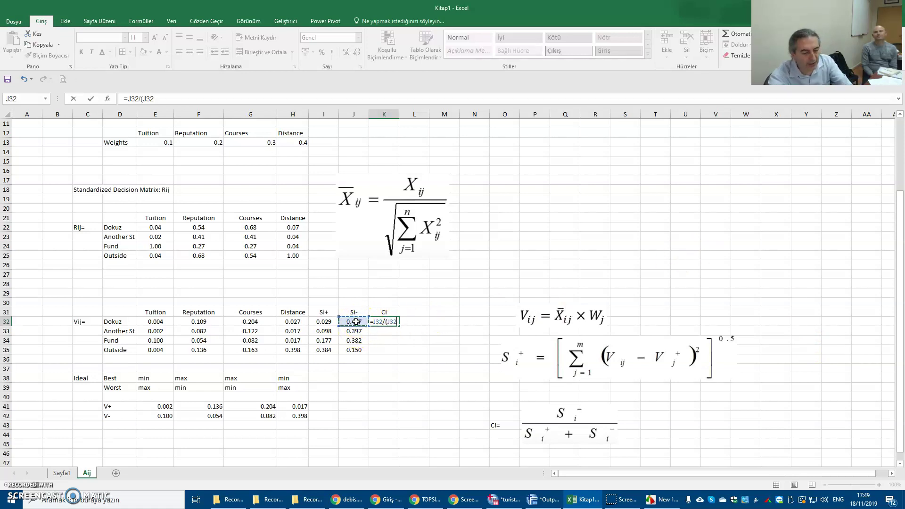
{"action": "type", "text": "+"}
{"action": "left_click", "coordinate": [334, 322]}
{"action": "type", "text": ")"}
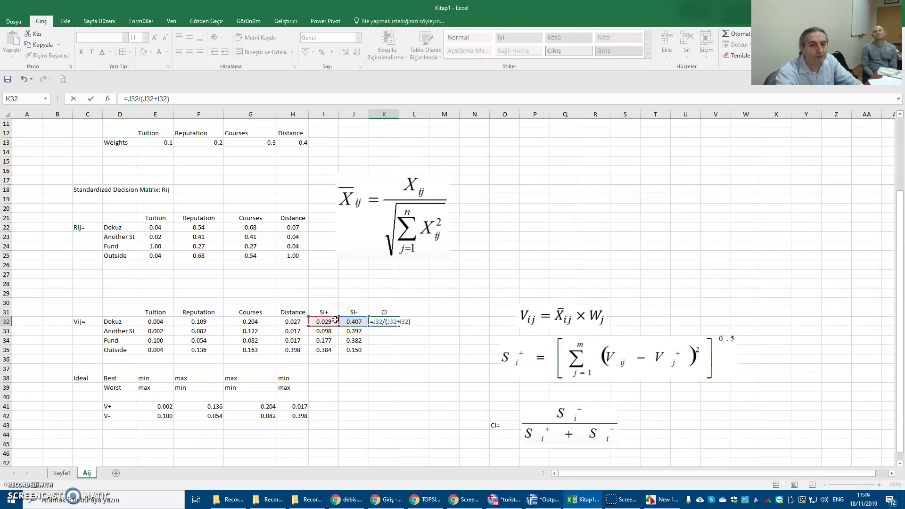
{"action": "key", "text": "Return"}
{"action": "left_click", "coordinate": [385, 321]}
{"action": "left_click_drag", "start_coordinate": [398, 326], "coordinate": [400, 355]}
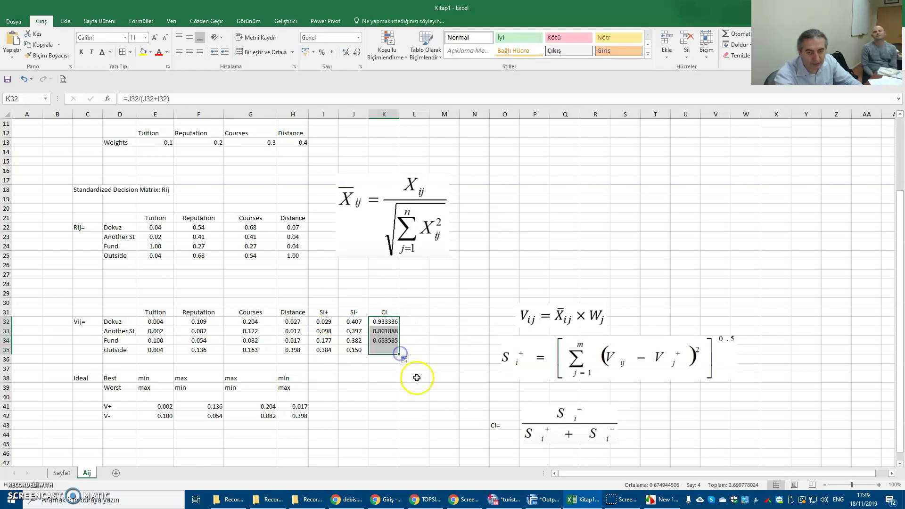
- Show the Ci scores with four decimals: 0.9333, 0.8019, 0.6836 and 0.2810
{"action": "left_click", "coordinate": [358, 55]}
{"action": "left_click", "coordinate": [359, 54]}
{"action": "left_click", "coordinate": [390, 417]}
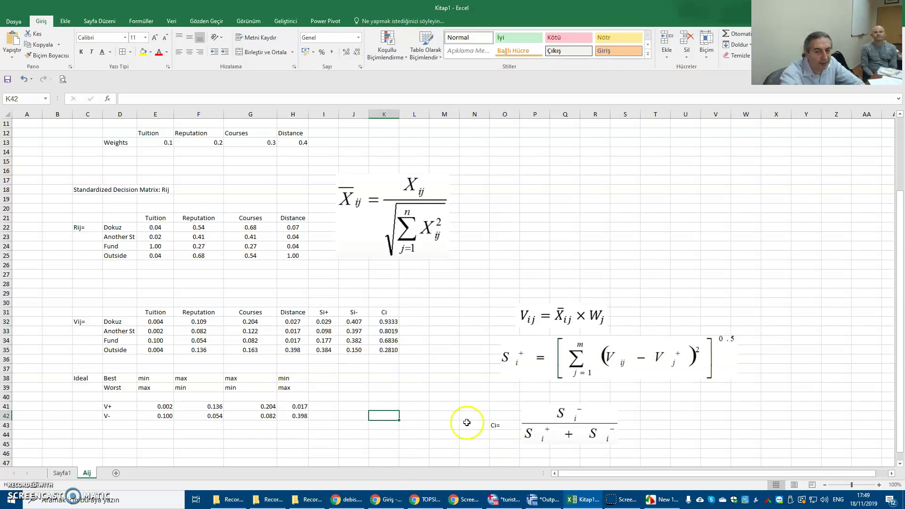
{"action": "left_click_drag", "start_coordinate": [386, 322], "coordinate": [386, 347]}
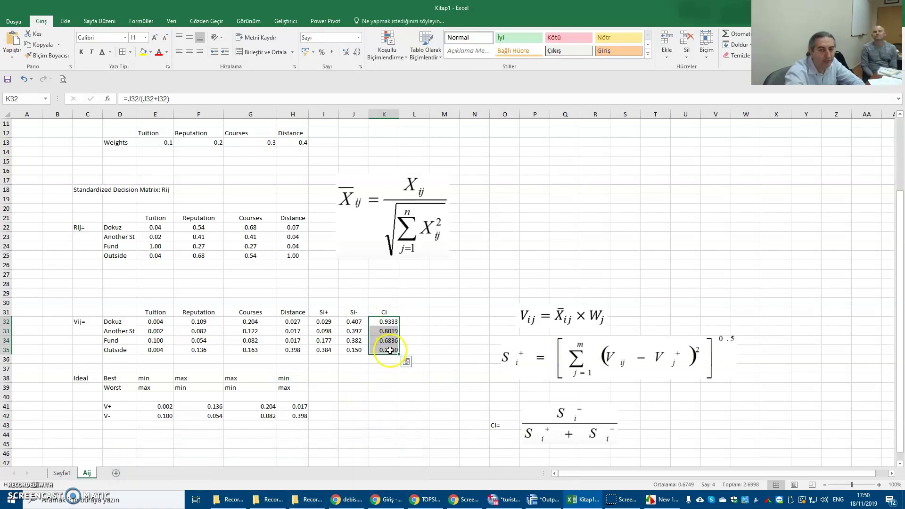
{"action": "left_click", "coordinate": [389, 322]}
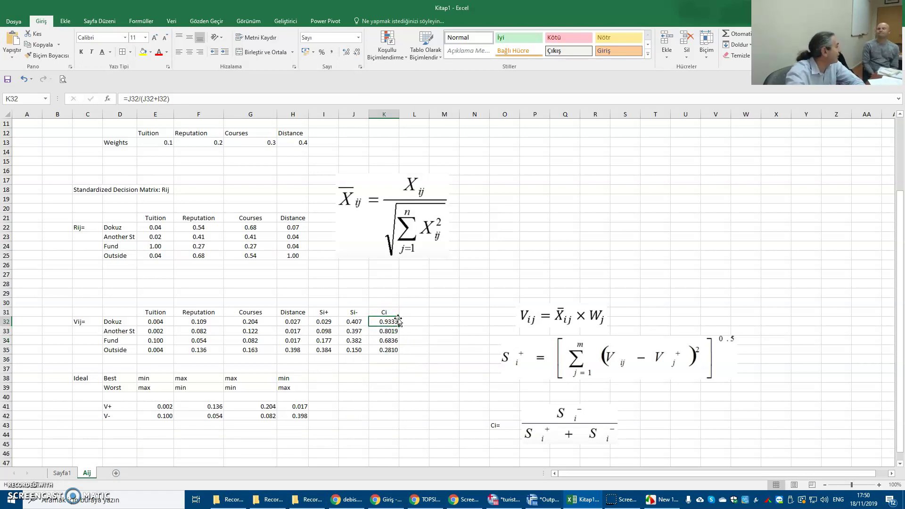
{"action": "left_click", "coordinate": [387, 322]}
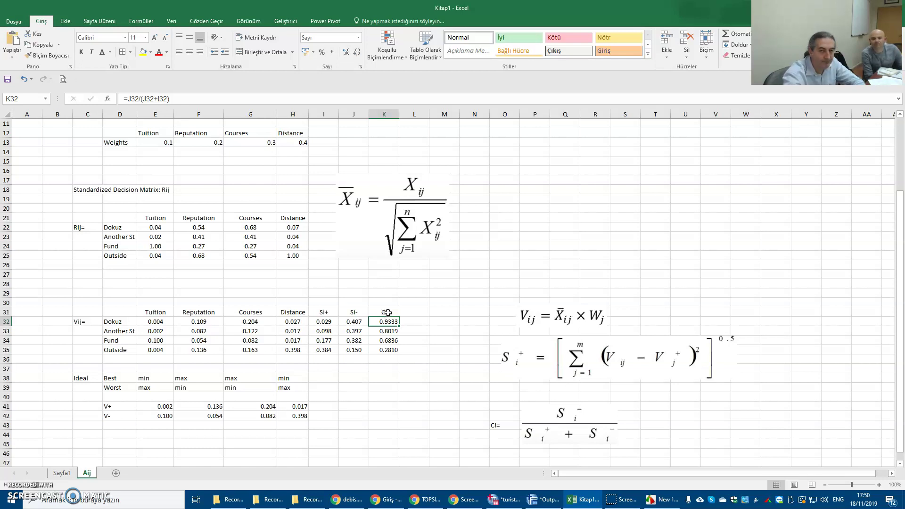
{"action": "left_click", "coordinate": [111, 465]}
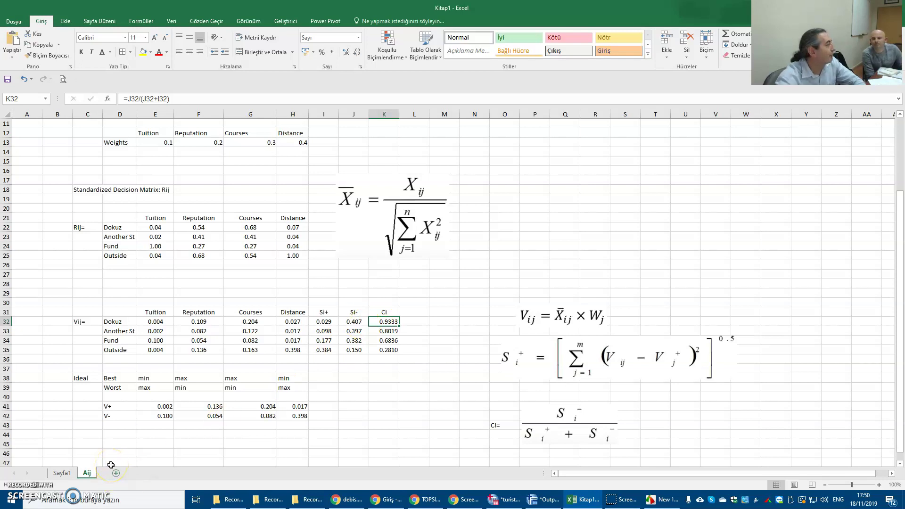